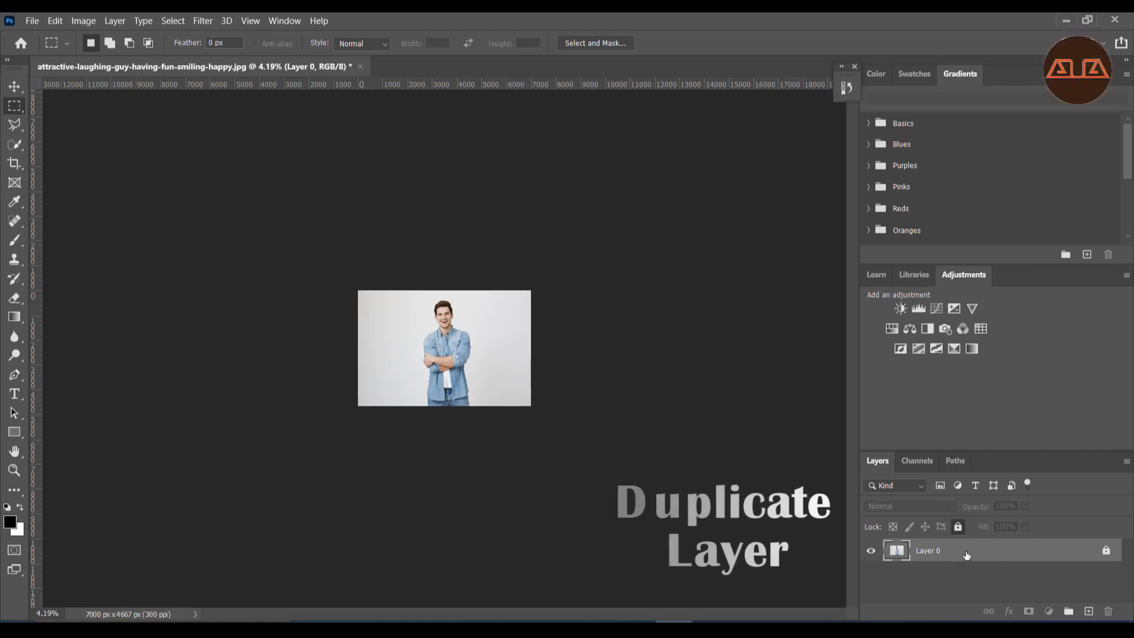
# - Duplicate the photo layer as 'Layer 0 copy' and hide the original Layer 0
pyautogui.hotkey('ctrl', 'j')
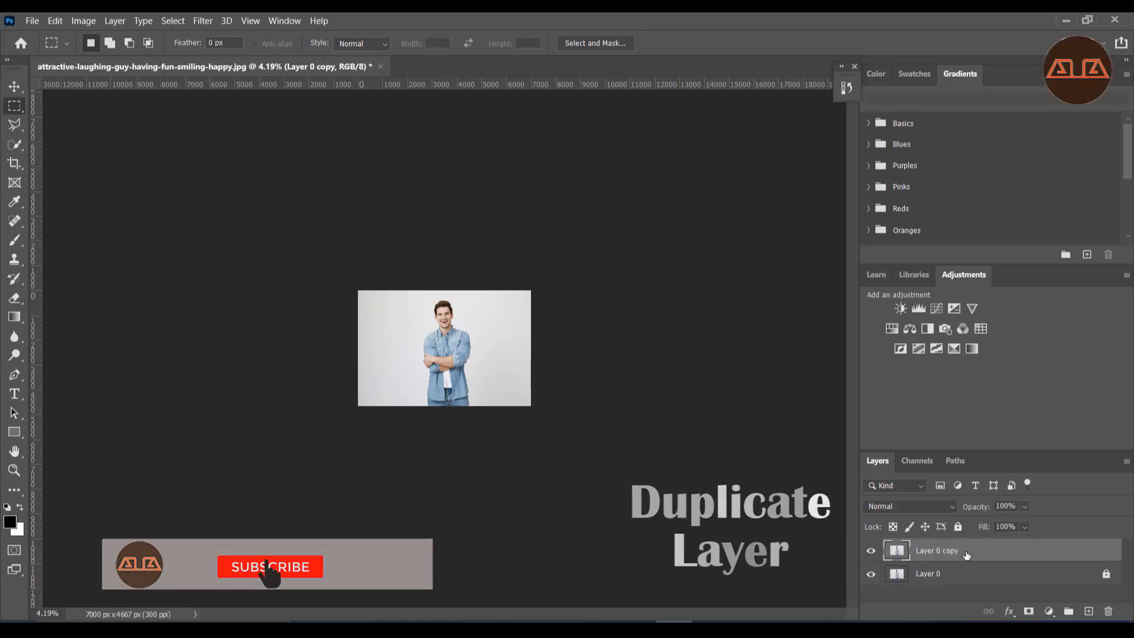
pyautogui.click(871, 573)
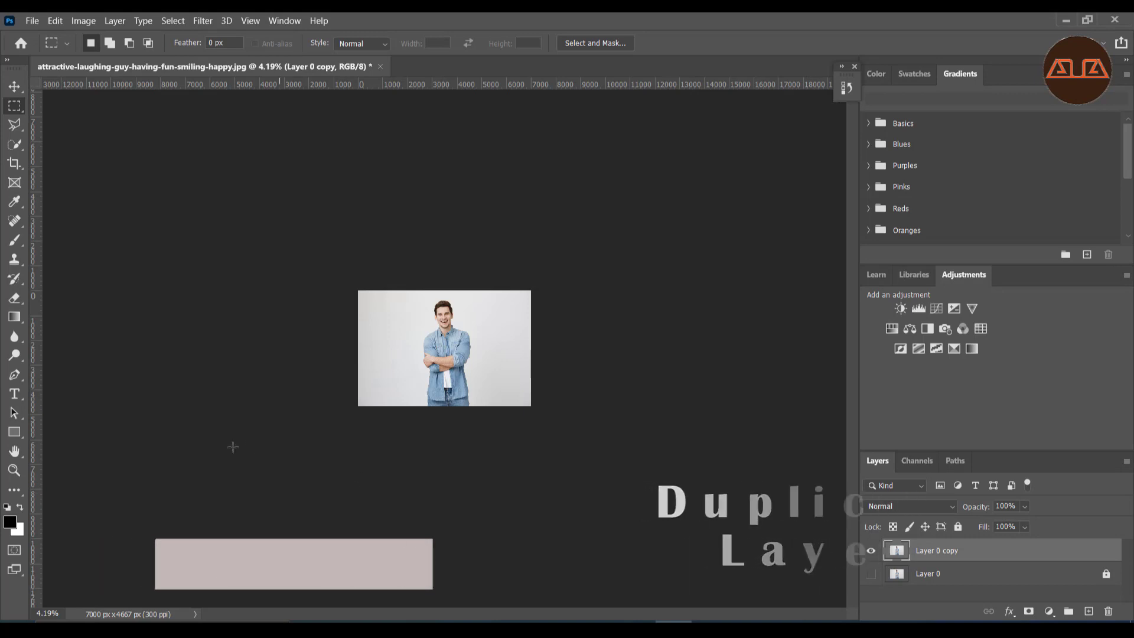
# - Zoom in on the man, then back out so the whole photo fills the window
pyautogui.press('z')
pyautogui.moveTo(441, 359); pyautogui.dragTo(449, 356)
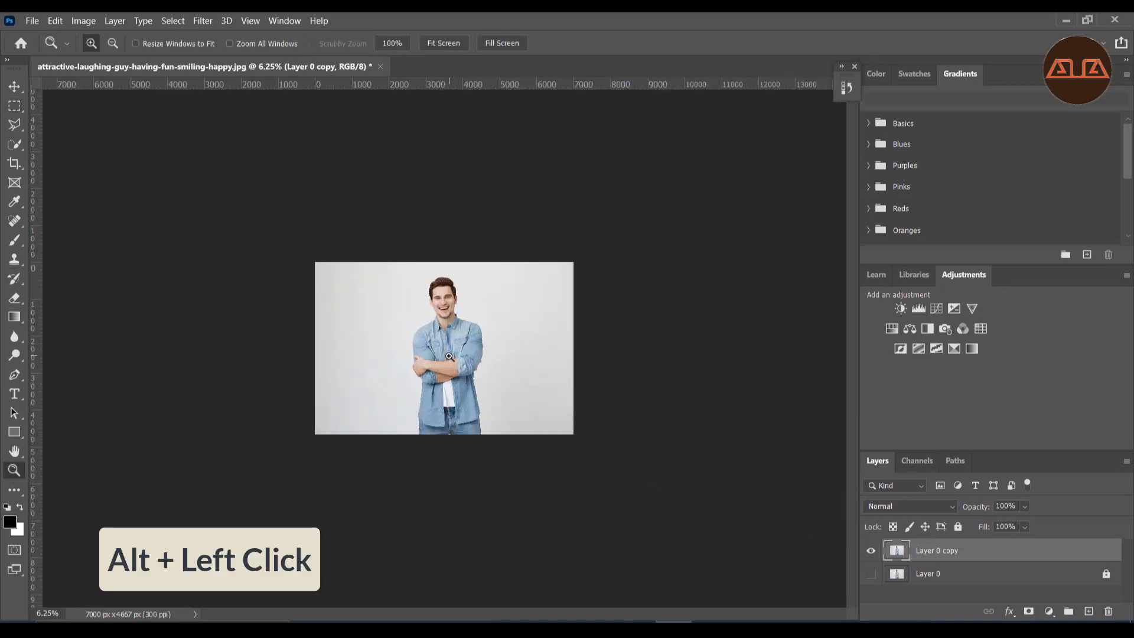
pyautogui.click(450, 357)
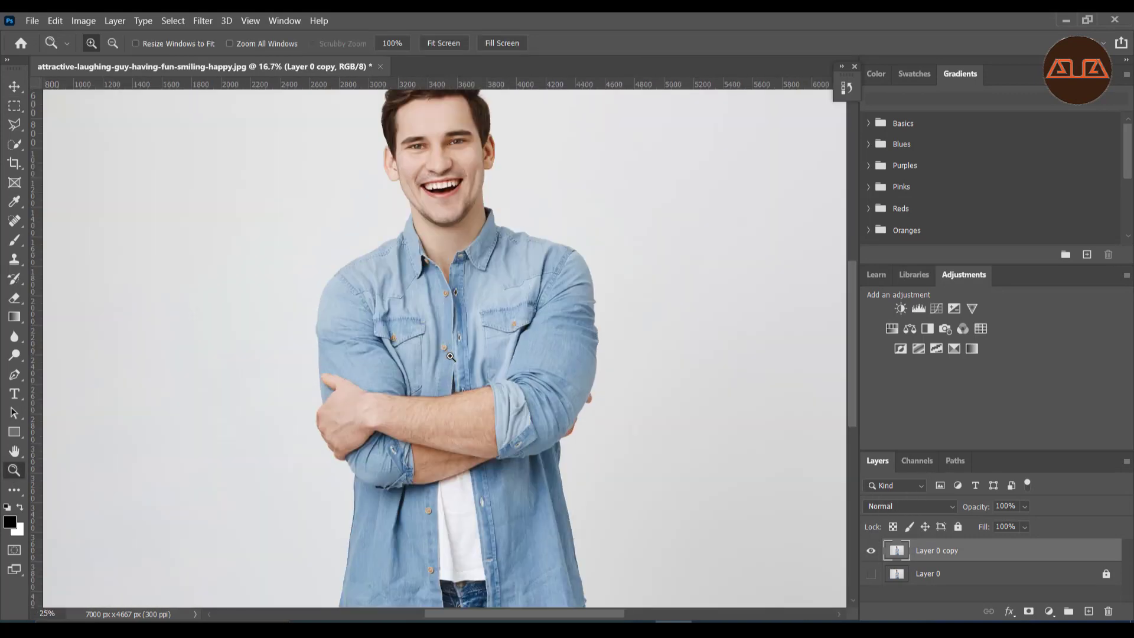
pyautogui.keyDown('alt'); pyautogui.click(450, 356); pyautogui.keyUp('alt')
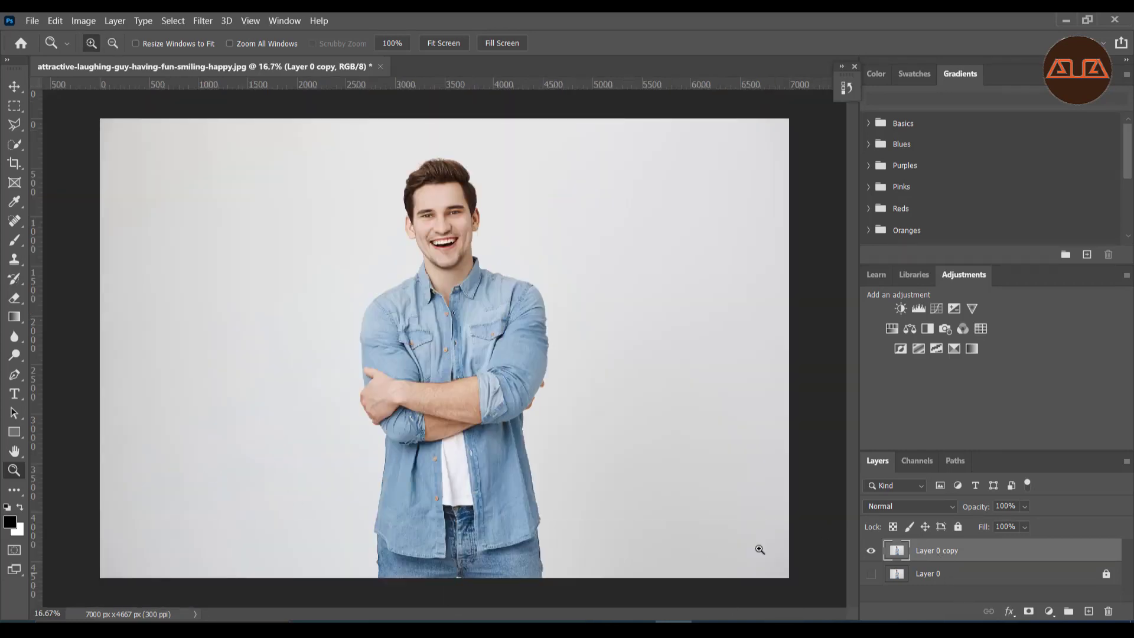
# - Quick-select the man's shirt and jeans with a size-150 brush, then set a smaller Subtract brush
pyautogui.click(17, 147)
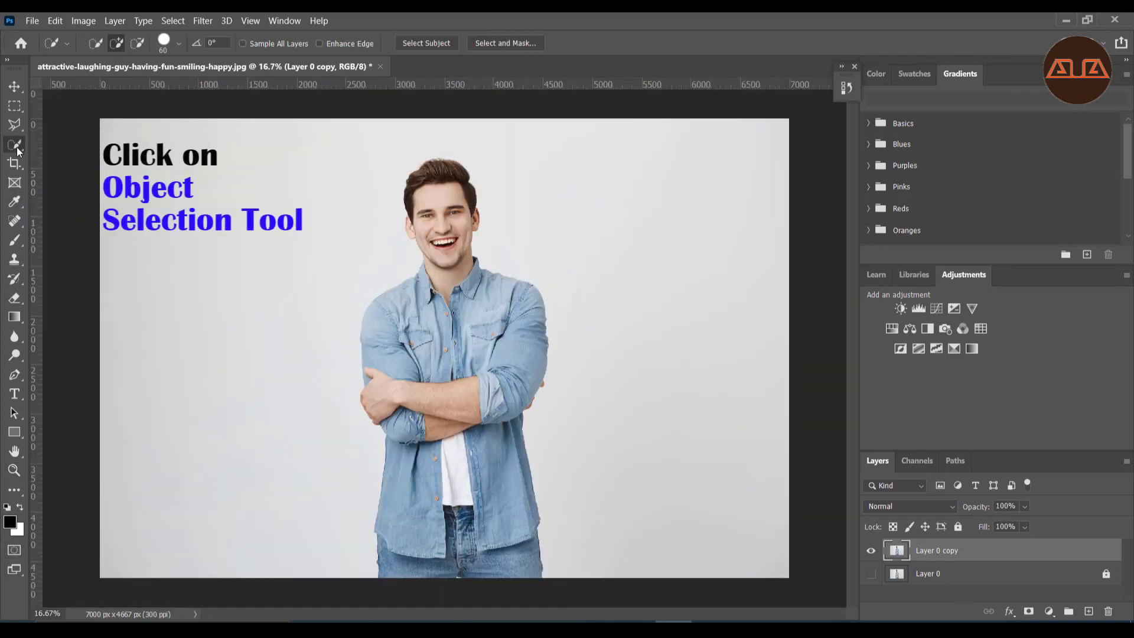
pyautogui.press(']')
pyautogui.press(']')
pyautogui.press(']')
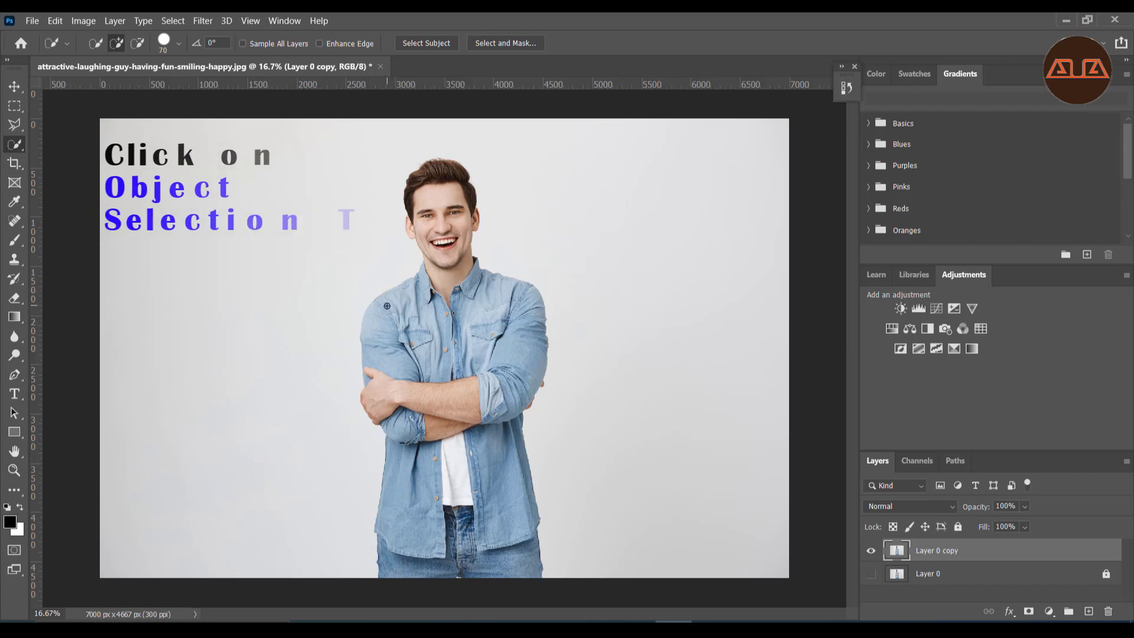
pyautogui.press(']')
pyautogui.press(']')
pyautogui.press(']')
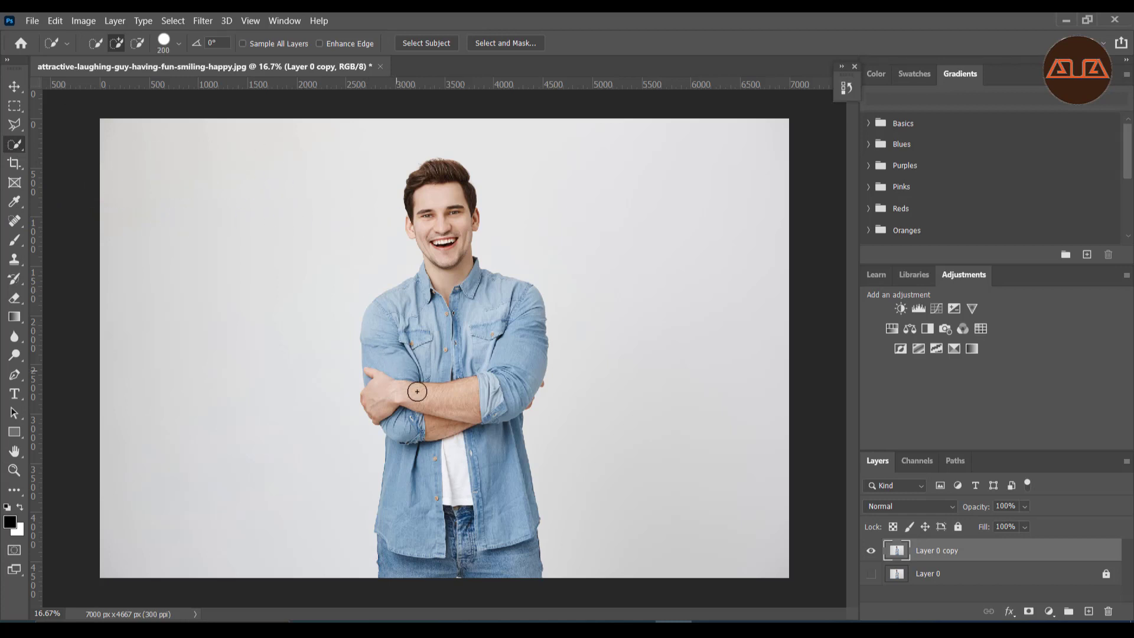
pyautogui.moveTo(376, 563)
pyautogui.mouseDown()
pyautogui.moveTo(375, 506)
pyautogui.moveTo(443, 473)
pyautogui.moveTo(484, 428)
pyautogui.moveTo(438, 186)
pyautogui.mouseUp()
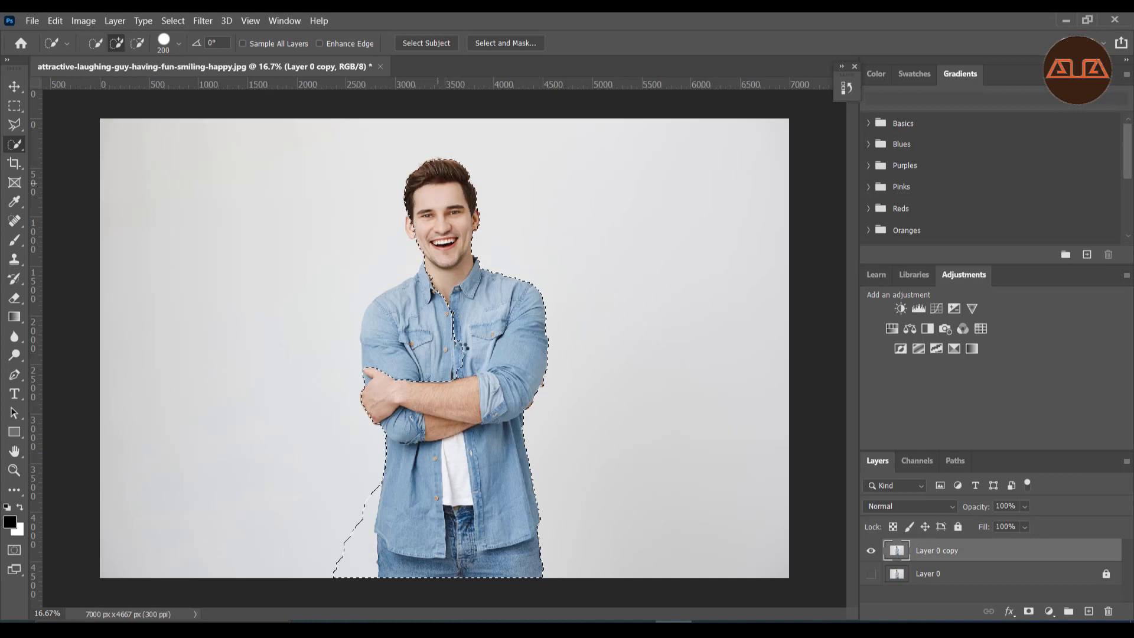
pyautogui.moveTo(465, 347)
pyautogui.mouseDown()
pyautogui.moveTo(420, 390)
pyautogui.moveTo(414, 362)
pyautogui.mouseUp()
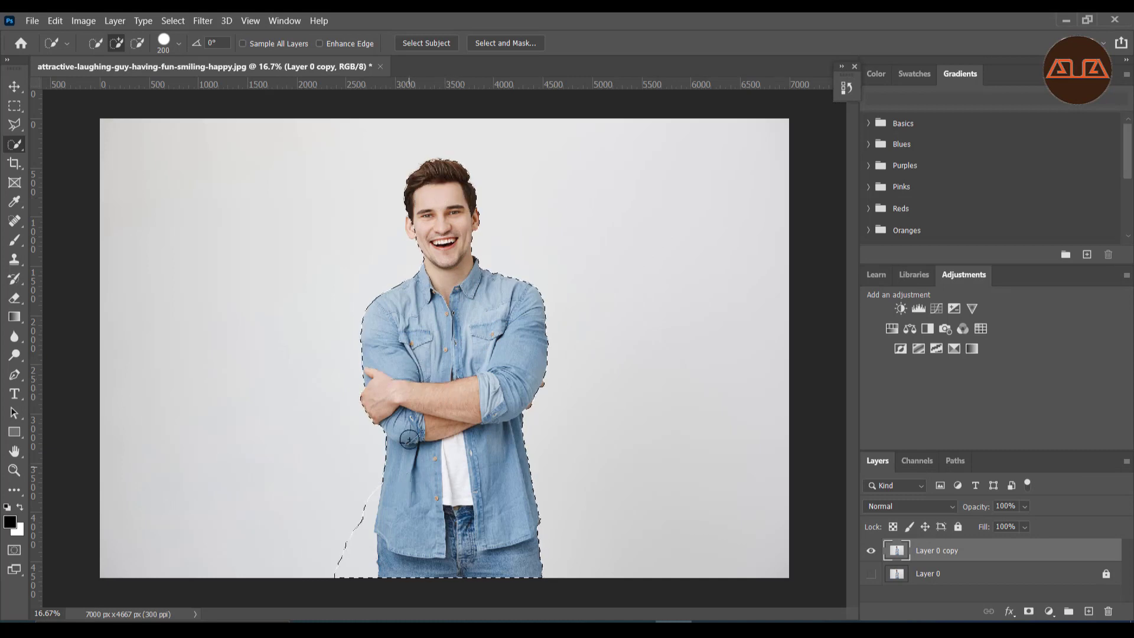
pyautogui.click(135, 50)
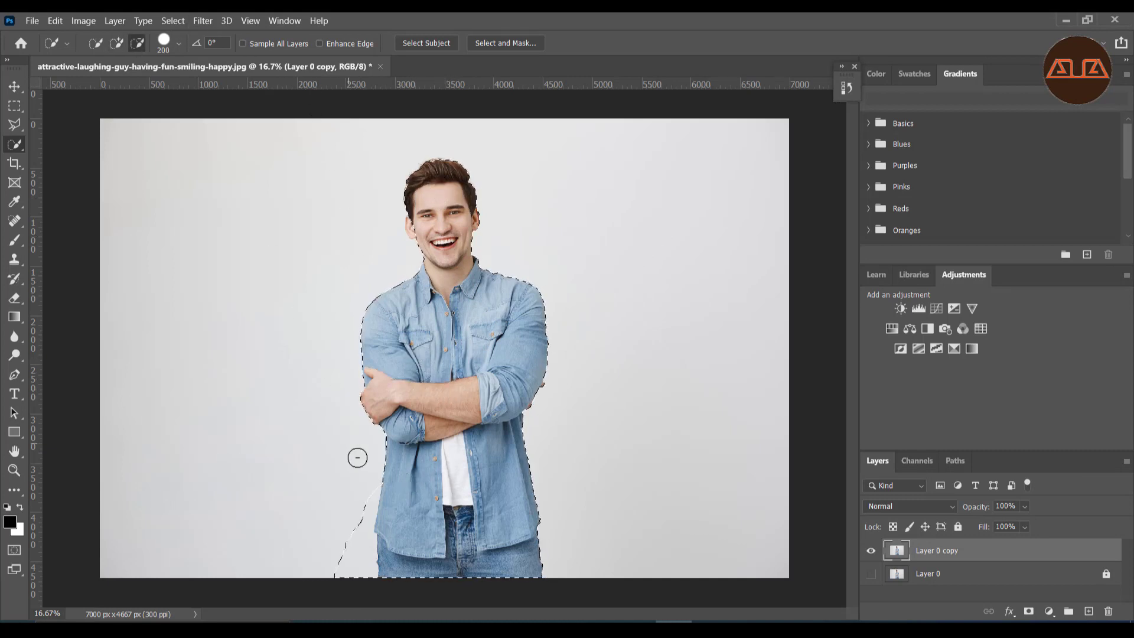
pyautogui.press('[')
pyautogui.press('[')
pyautogui.press('[')
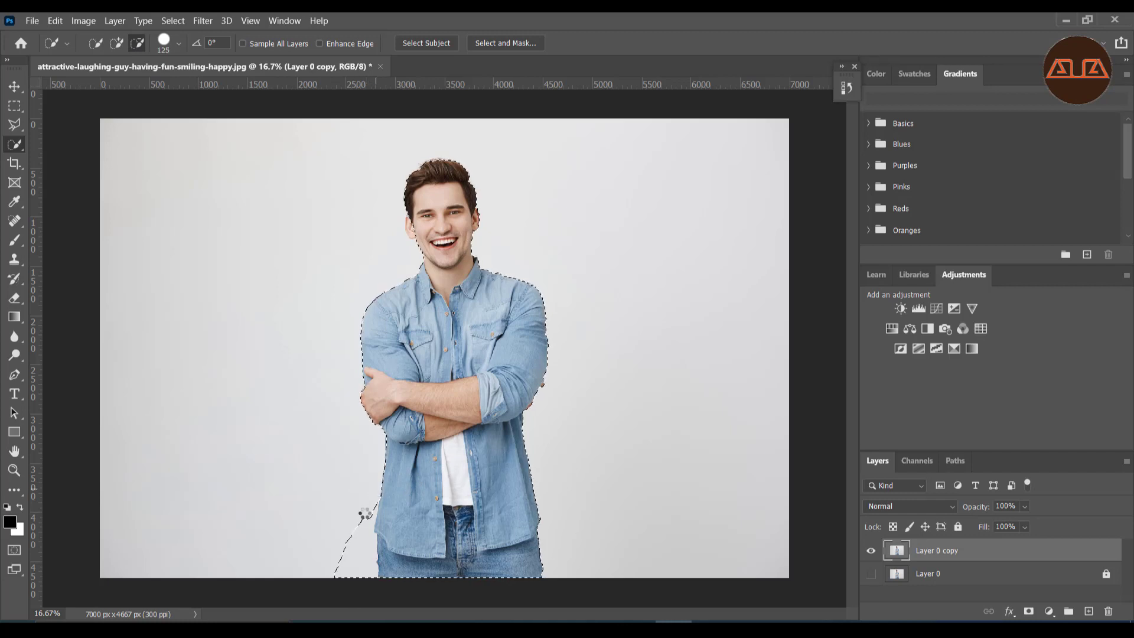
# - Subtract the stray selection spike beside the man's lower-left jeans
pyautogui.moveTo(361, 525); pyautogui.dragTo(370, 529)
pyautogui.moveTo(365, 572); pyautogui.dragTo(360, 573)
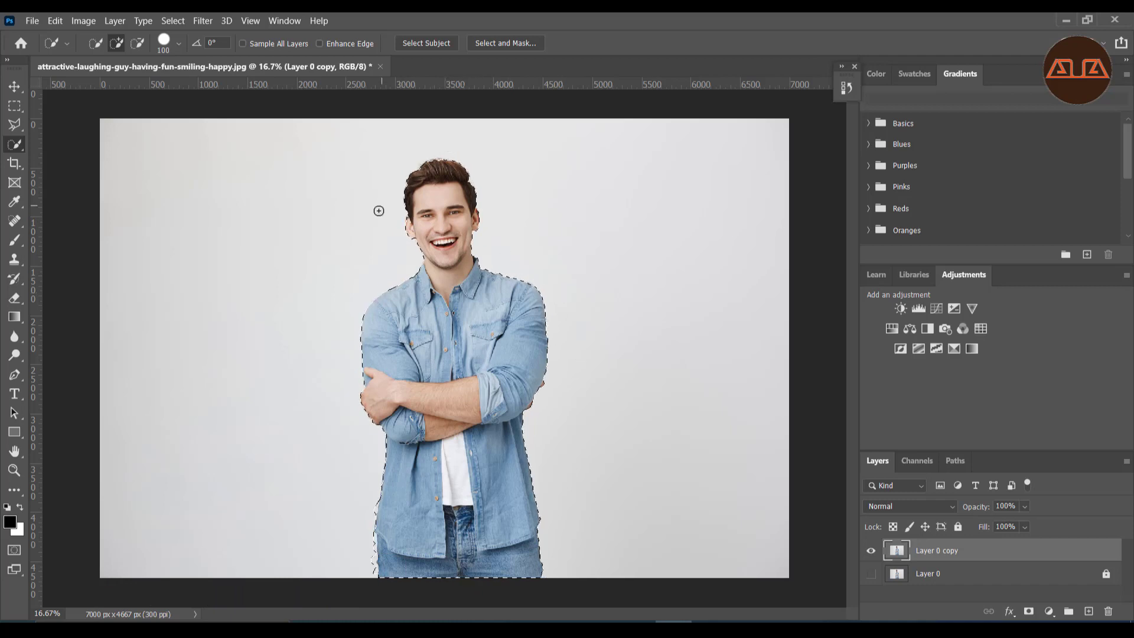
pyautogui.click(137, 45)
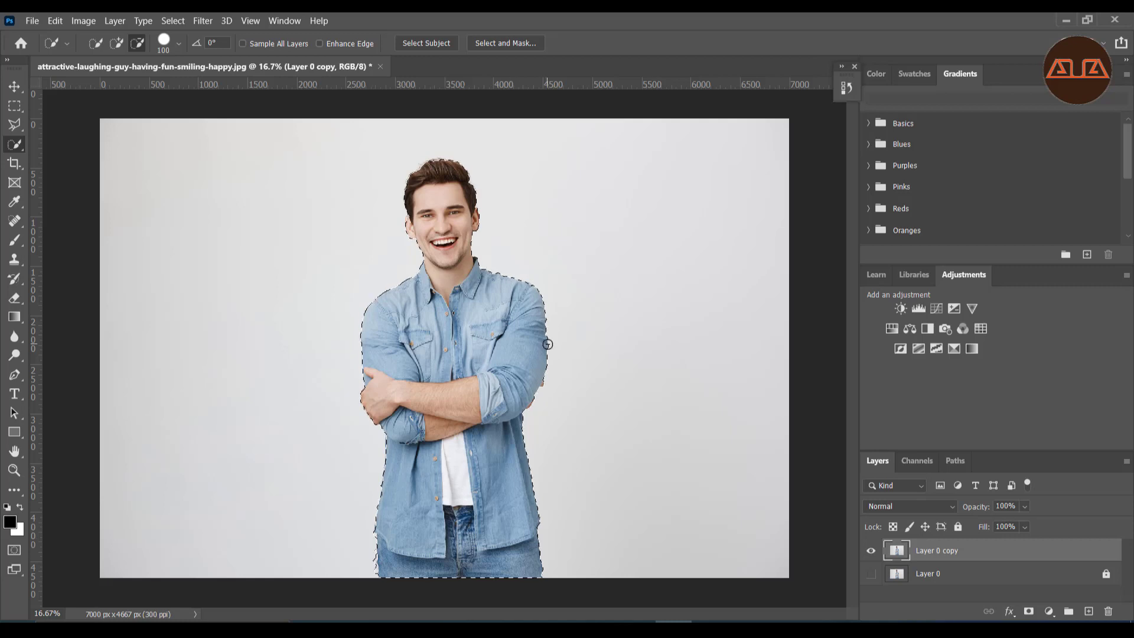
# - Enter Select and Mask and zoom in on the man's ragged lower-left shirt and jeans edge
pyautogui.click(516, 42)
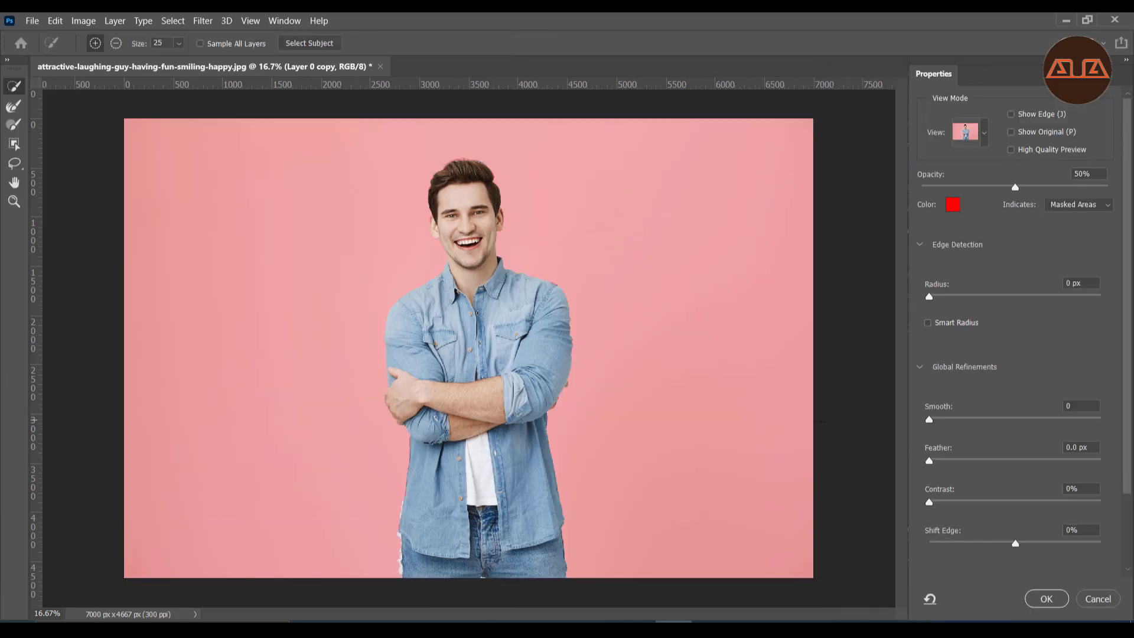
pyautogui.click(14, 202)
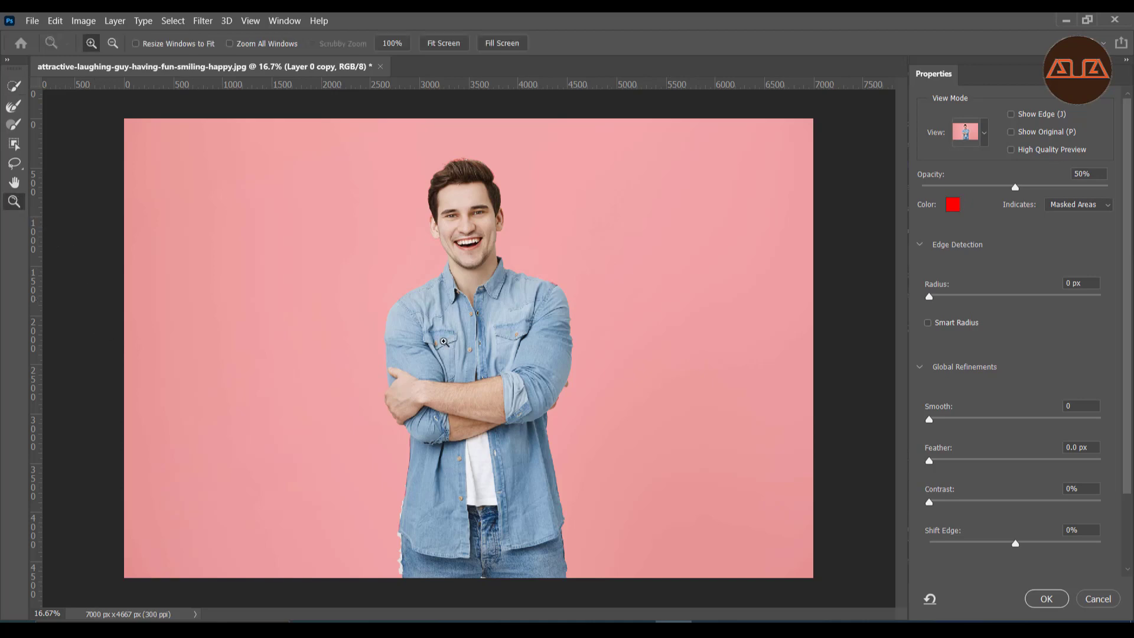
pyautogui.click(450, 342)
pyautogui.scroll(-3, 650, 366)
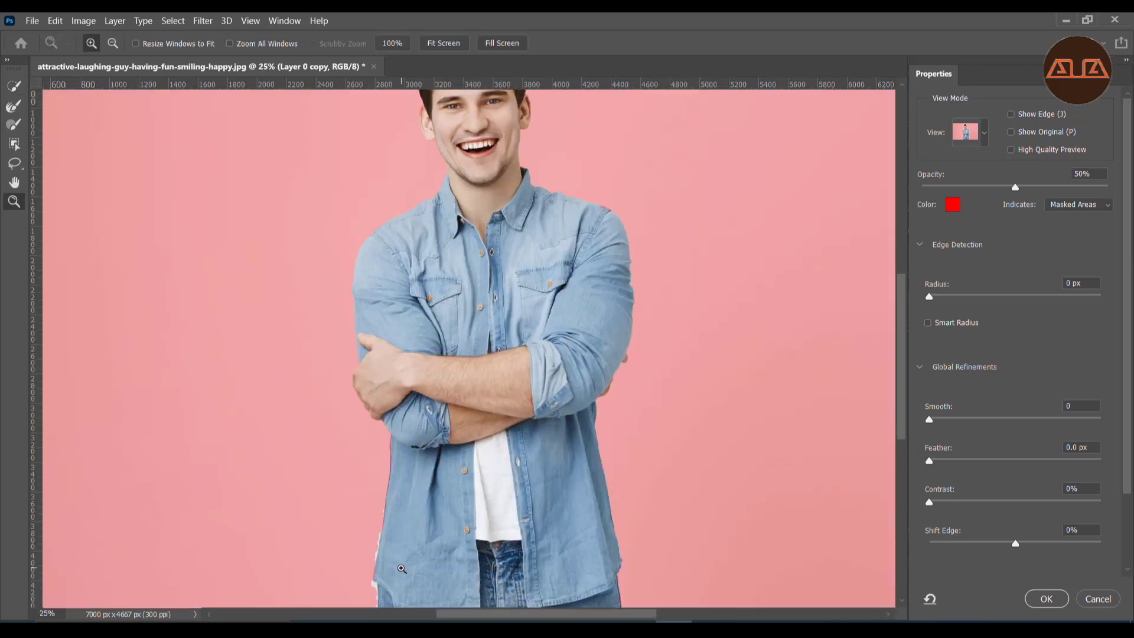
pyautogui.moveTo(902, 380); pyautogui.dragTo(902, 393)
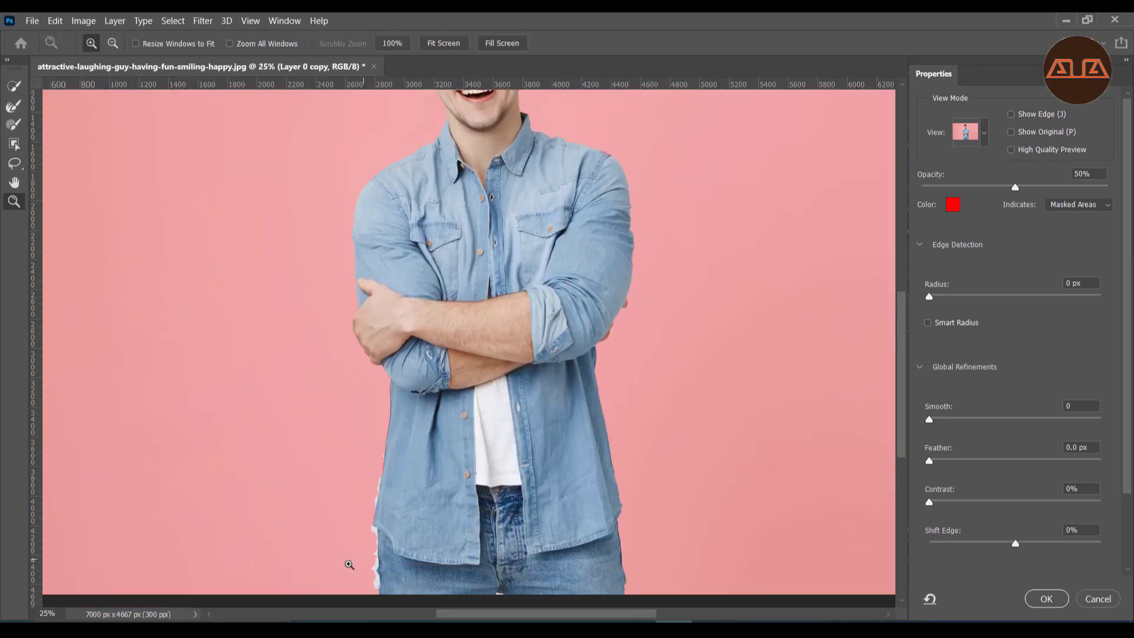
pyautogui.click(391, 578)
pyautogui.click(391, 578)
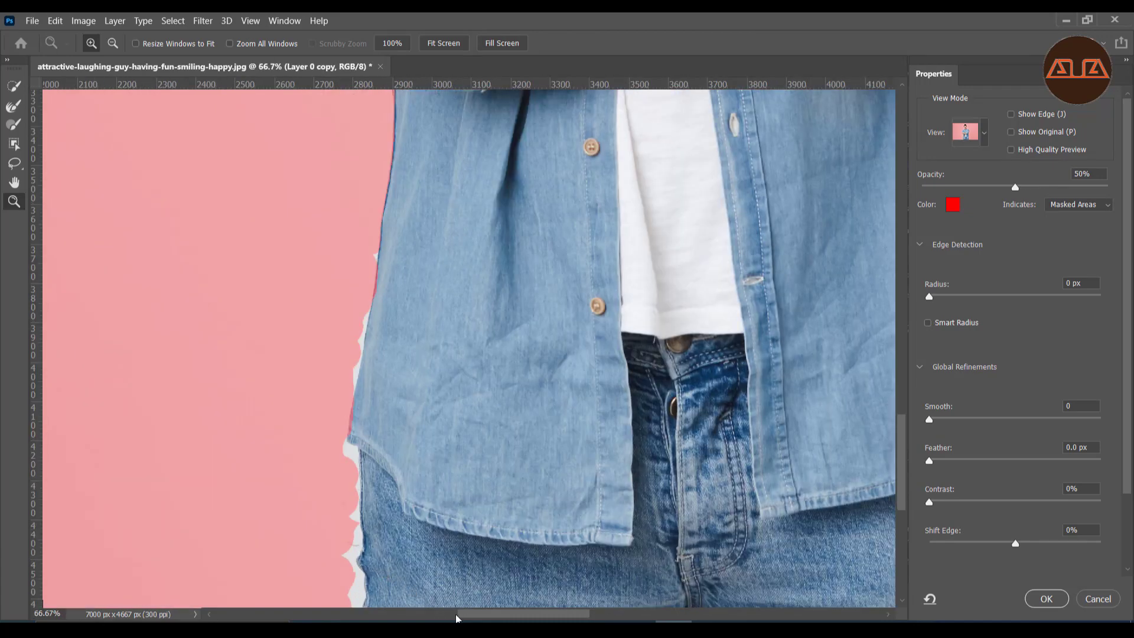
pyautogui.moveTo(463, 614); pyautogui.dragTo(457, 614)
pyautogui.moveTo(902, 451); pyautogui.dragTo(902, 463)
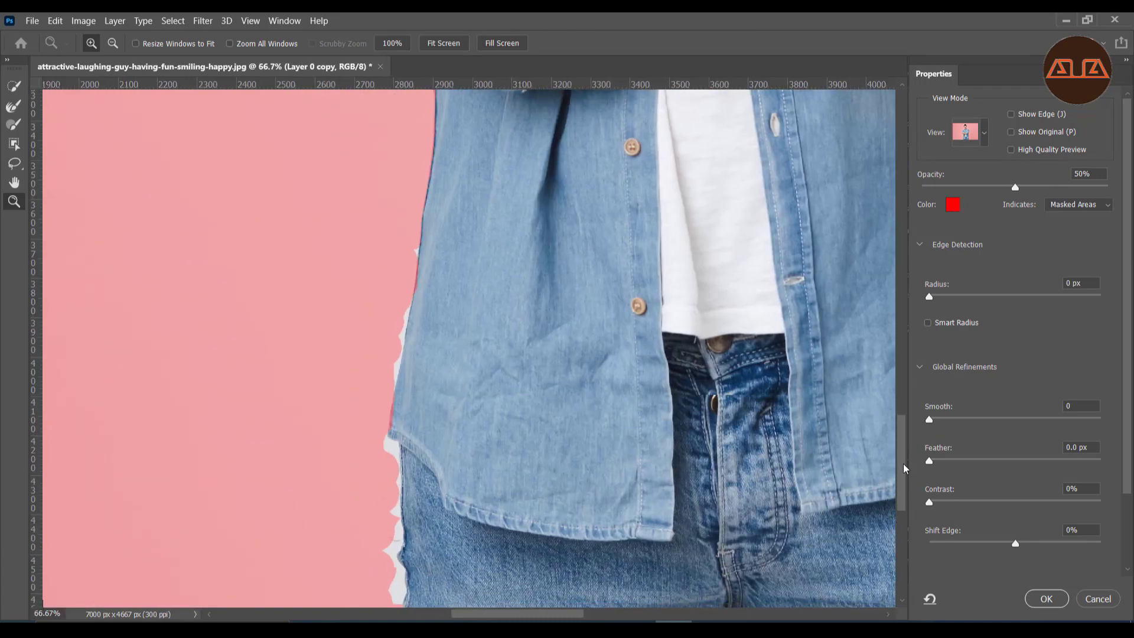
pyautogui.press('w')
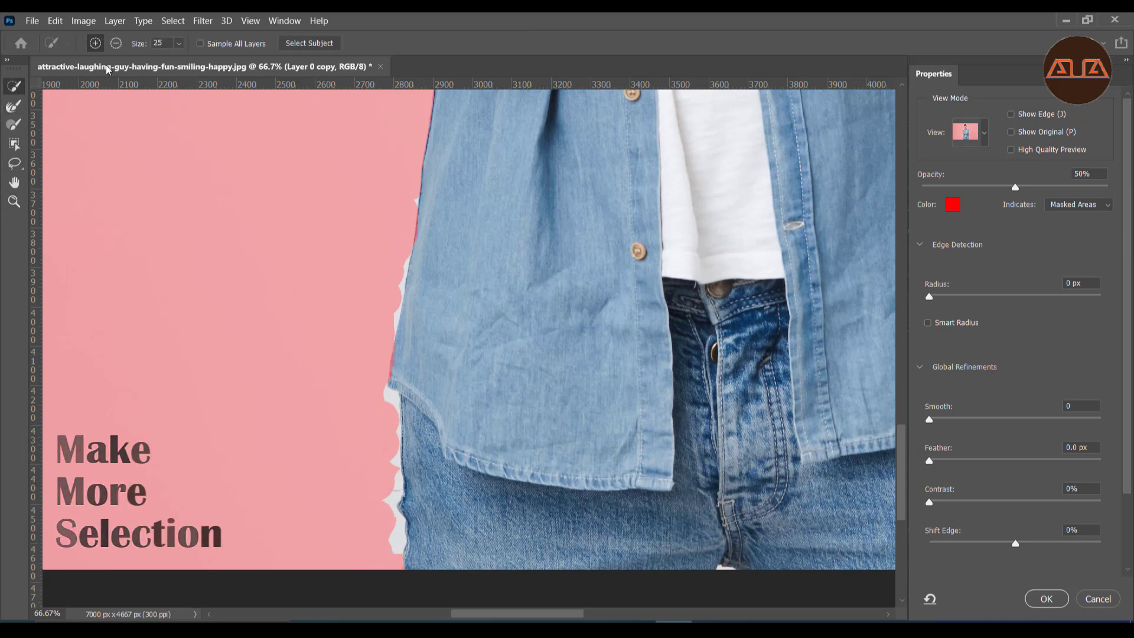
# - Subtract the white fringe along the lower-left jeans edge and shirt hem
pyautogui.press('alt')
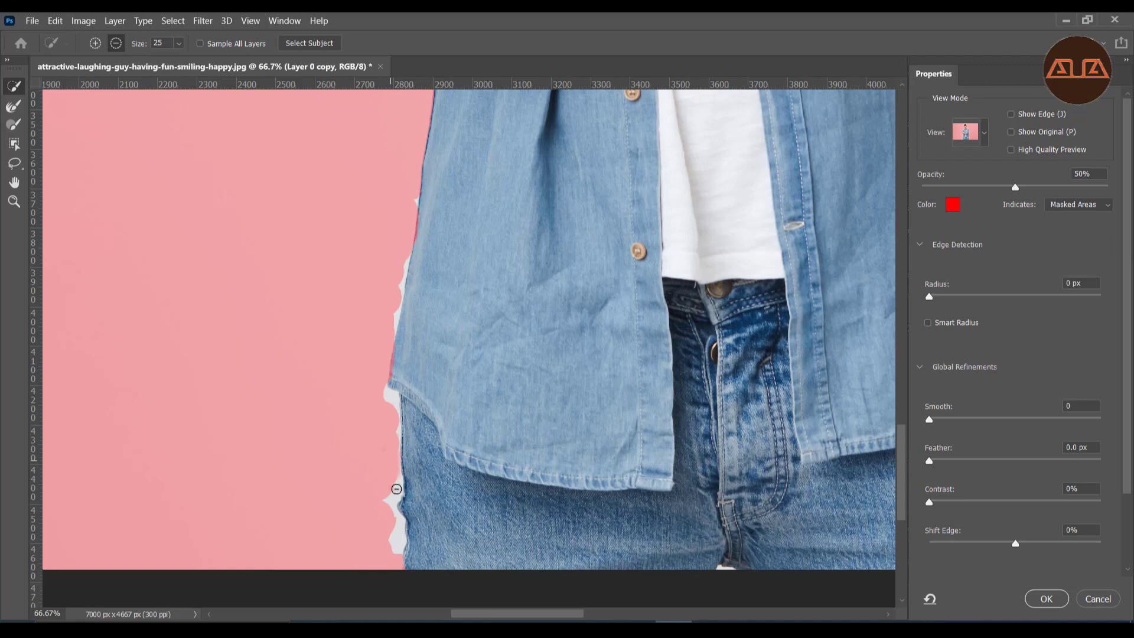
pyautogui.moveTo(397, 489); pyautogui.dragTo(390, 498)
pyautogui.moveTo(396, 528); pyautogui.dragTo(394, 551)
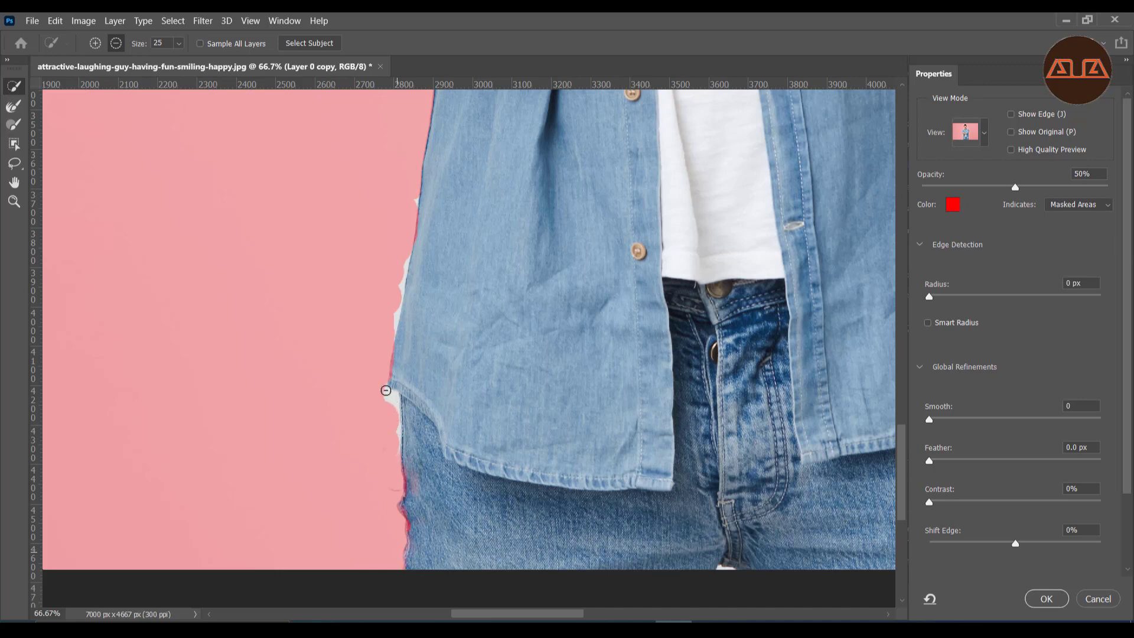
pyautogui.moveTo(396, 402); pyautogui.dragTo(388, 393)
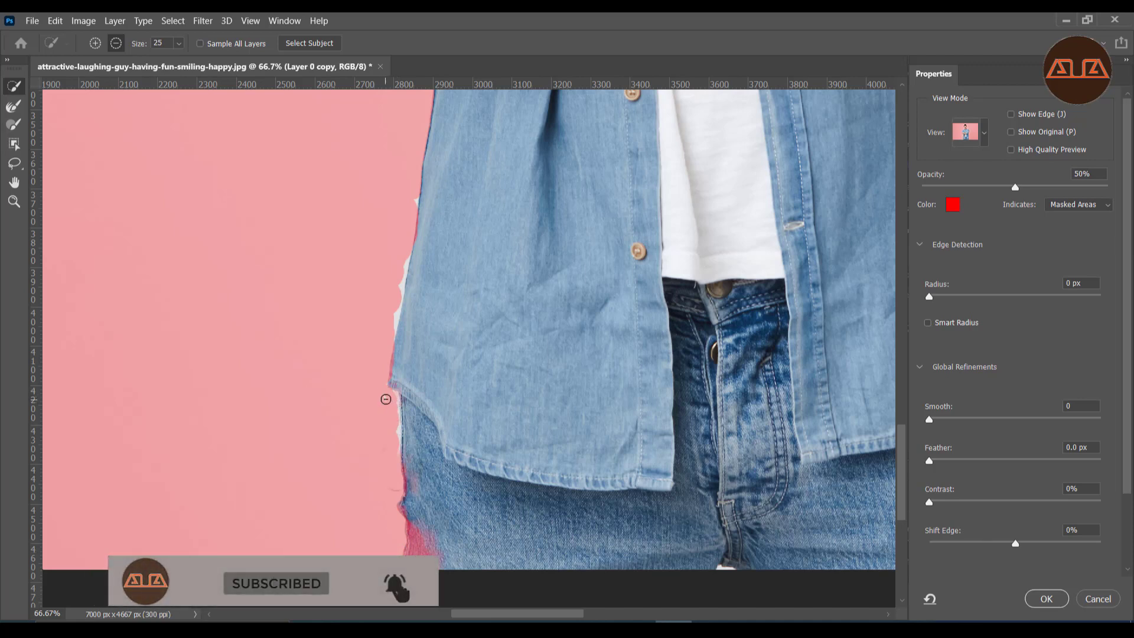
pyautogui.moveTo(395, 416); pyautogui.dragTo(392, 418)
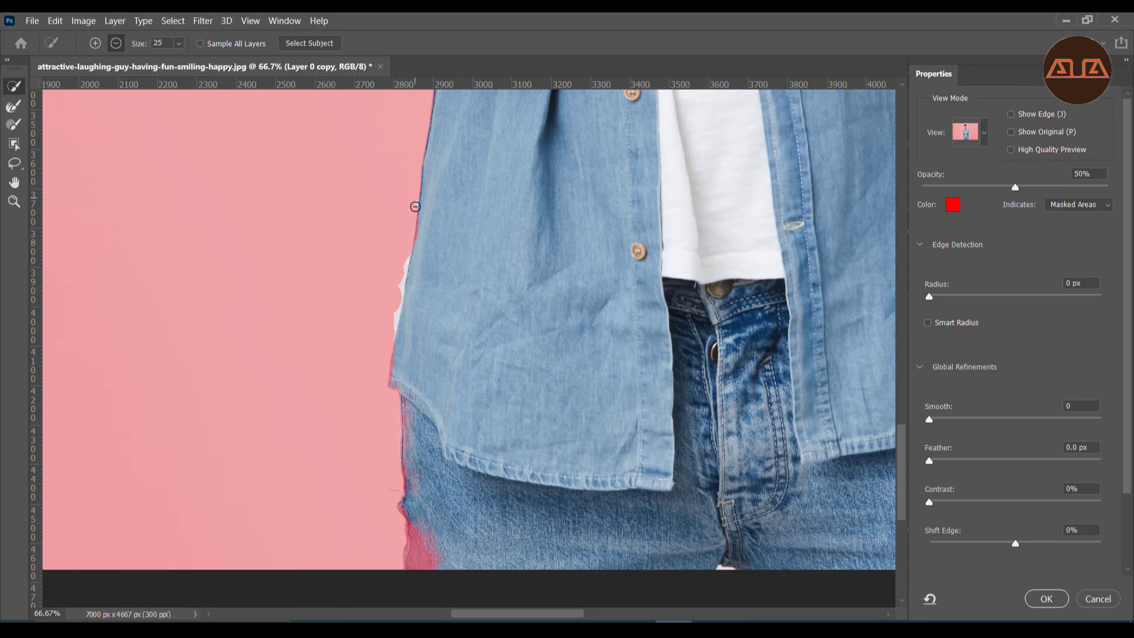
# - Trim the white fringe up the shirt edge, then add the red-tinted shirt edge back
pyautogui.click(400, 272)
pyautogui.moveTo(397, 304); pyautogui.dragTo(398, 301)
pyautogui.moveTo(396, 340); pyautogui.dragTo(407, 181)
pyautogui.click(95, 43)
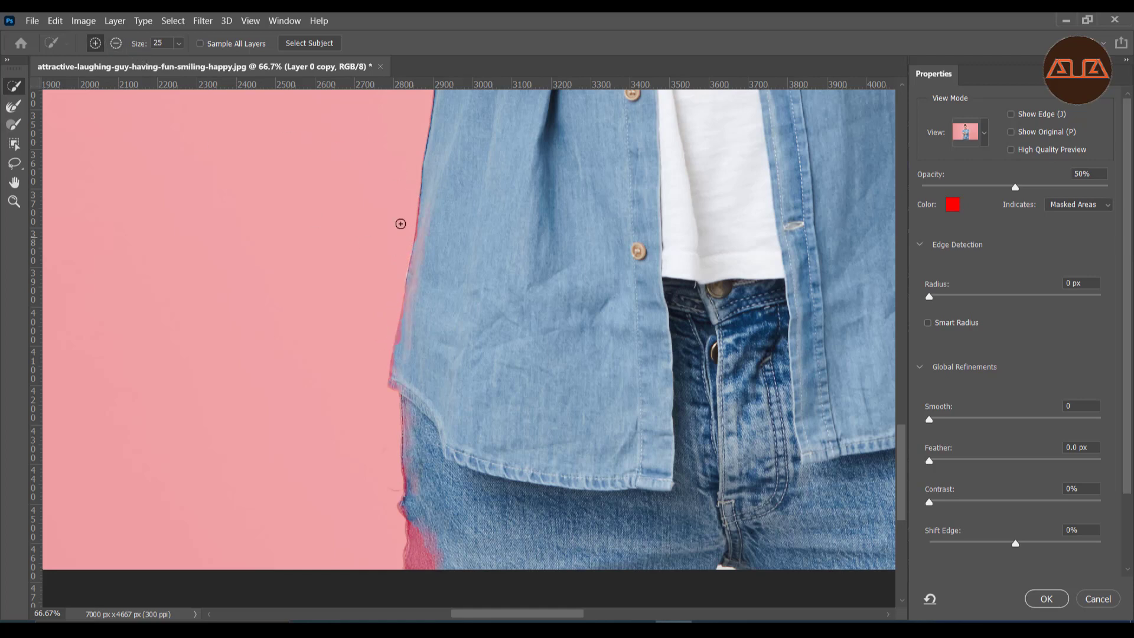
pyautogui.moveTo(419, 252); pyautogui.dragTo(407, 319)
# - Zoom out to review the torso, then zoom closely into the jeans crotch seam
pyautogui.click(18, 202)
pyautogui.click(113, 43)
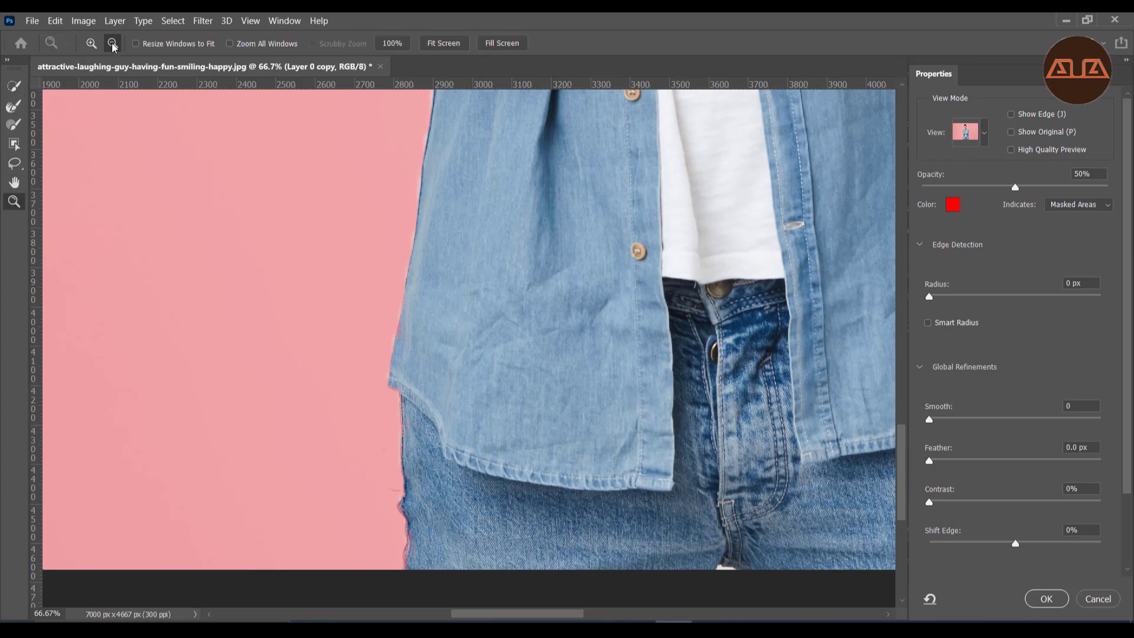
pyautogui.click(532, 289)
pyautogui.click(543, 286)
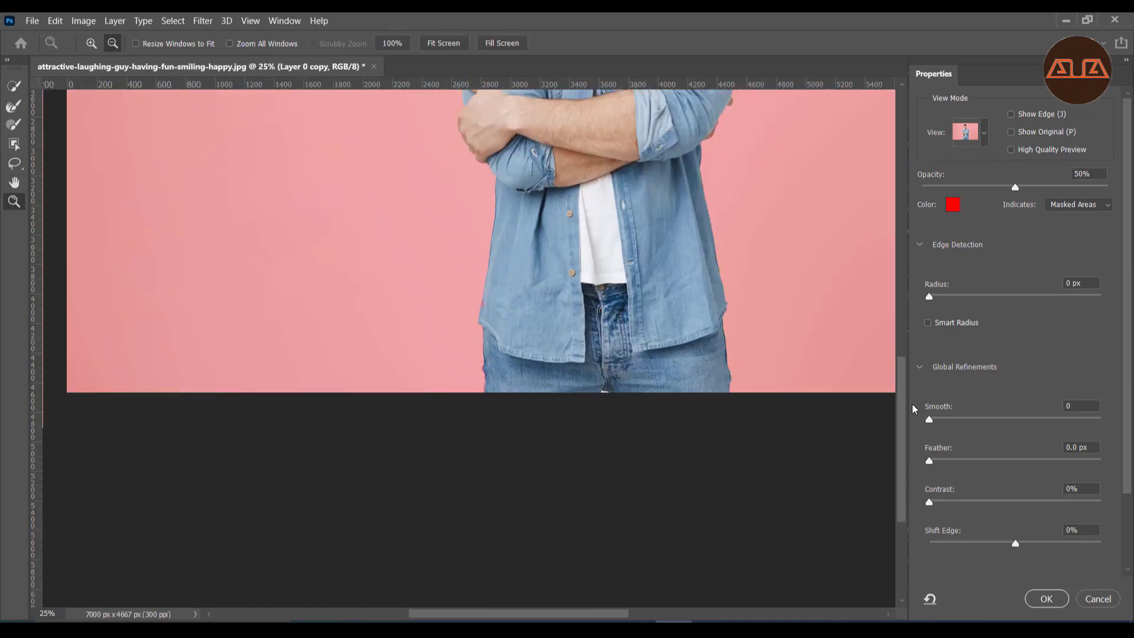
pyautogui.moveTo(899, 387); pyautogui.dragTo(903, 297)
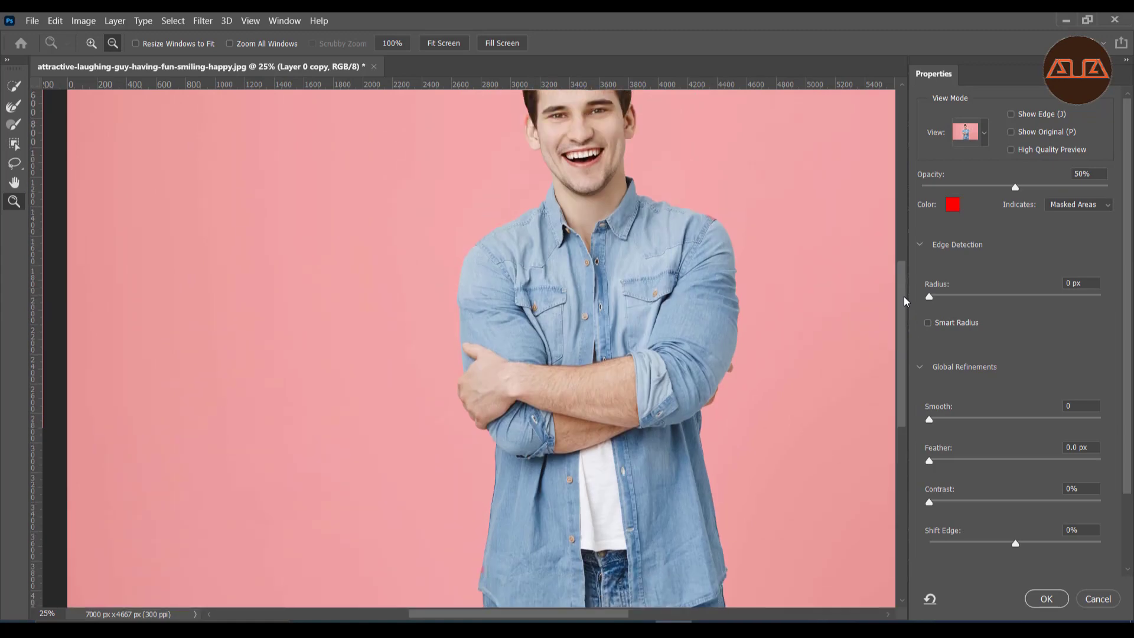
pyautogui.moveTo(904, 297); pyautogui.dragTo(916, 362)
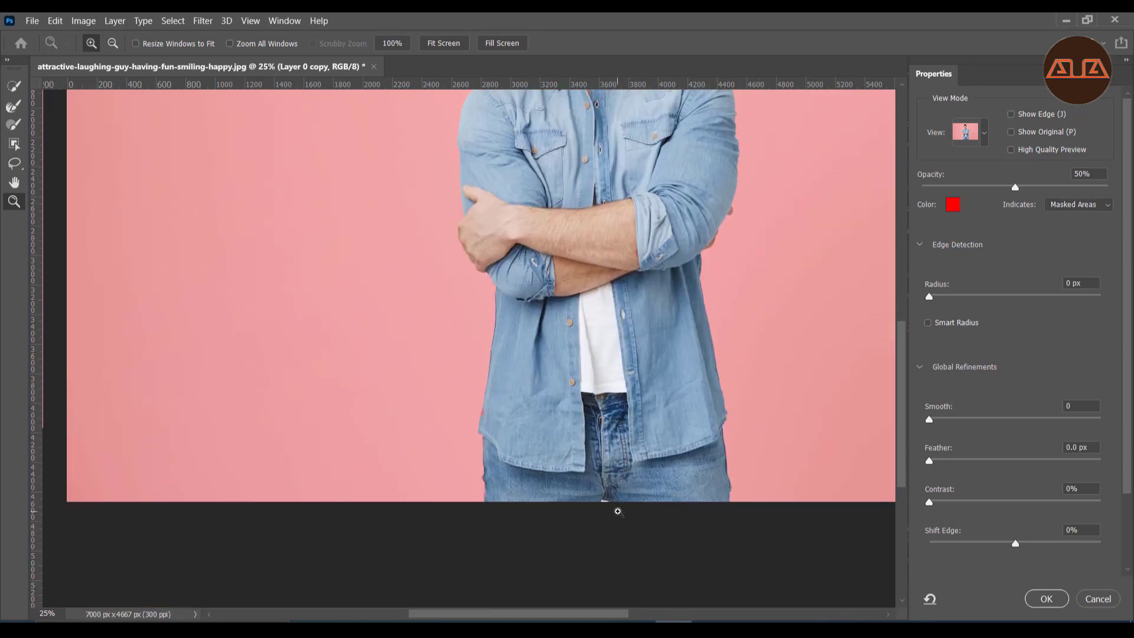
pyautogui.moveTo(603, 503)
pyautogui.mouseDown()
pyautogui.moveTo(613, 501)
pyautogui.moveTo(226, 290)
pyautogui.mouseUp()
pyautogui.click(13, 86)
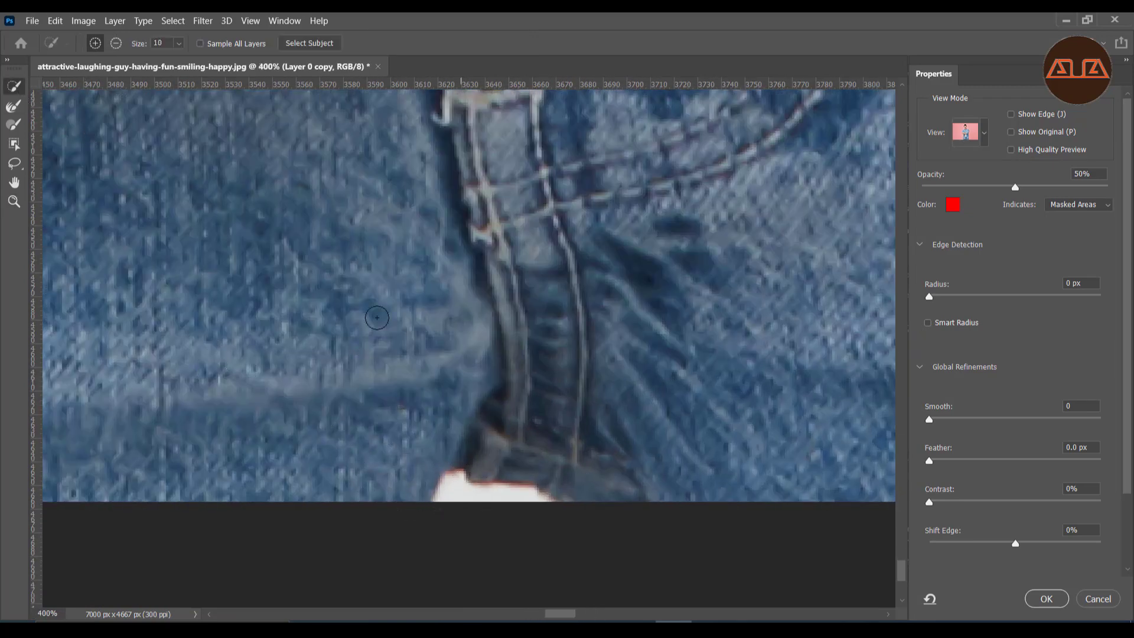
# - Subtract the white gap at the jeans seam with a size-7 brush, then add the seam denim back
pyautogui.press('[')
pyautogui.press('[')
pyautogui.press('[')
pyautogui.press('alt')
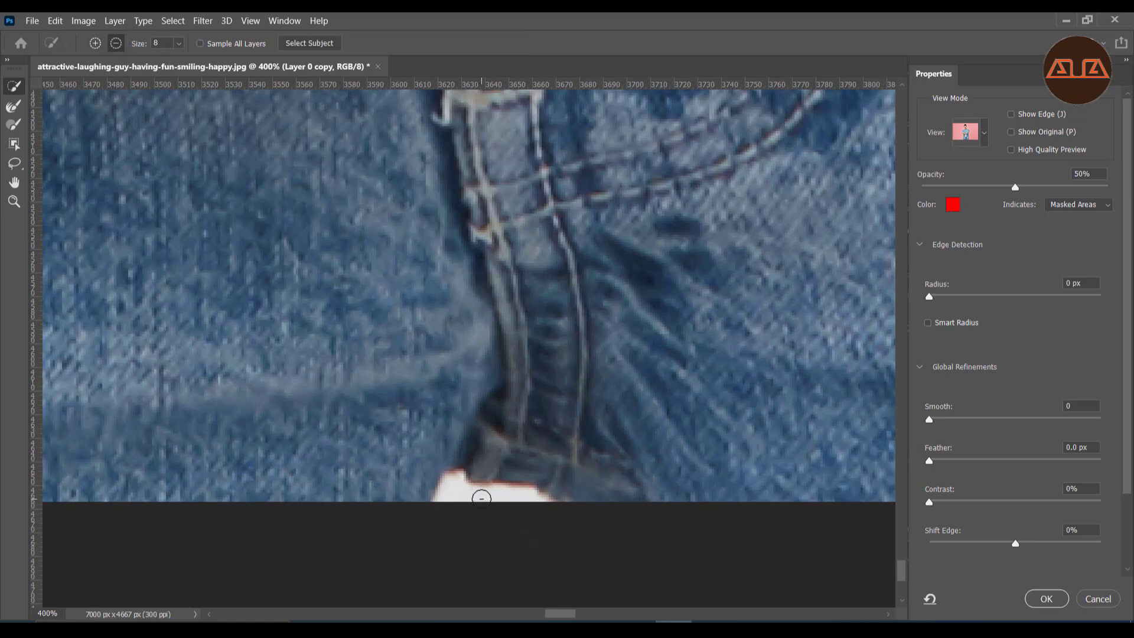
pyautogui.press('[')
pyautogui.press('[')
pyautogui.moveTo(497, 494); pyautogui.dragTo(504, 495)
pyautogui.click(95, 43)
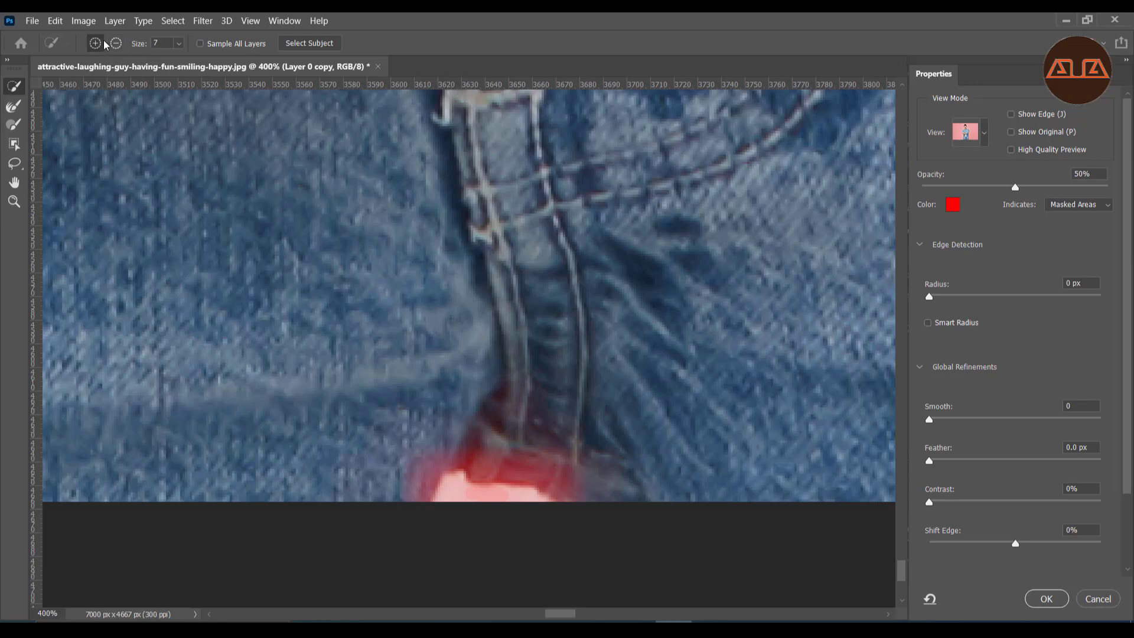
pyautogui.moveTo(424, 464); pyautogui.dragTo(468, 459)
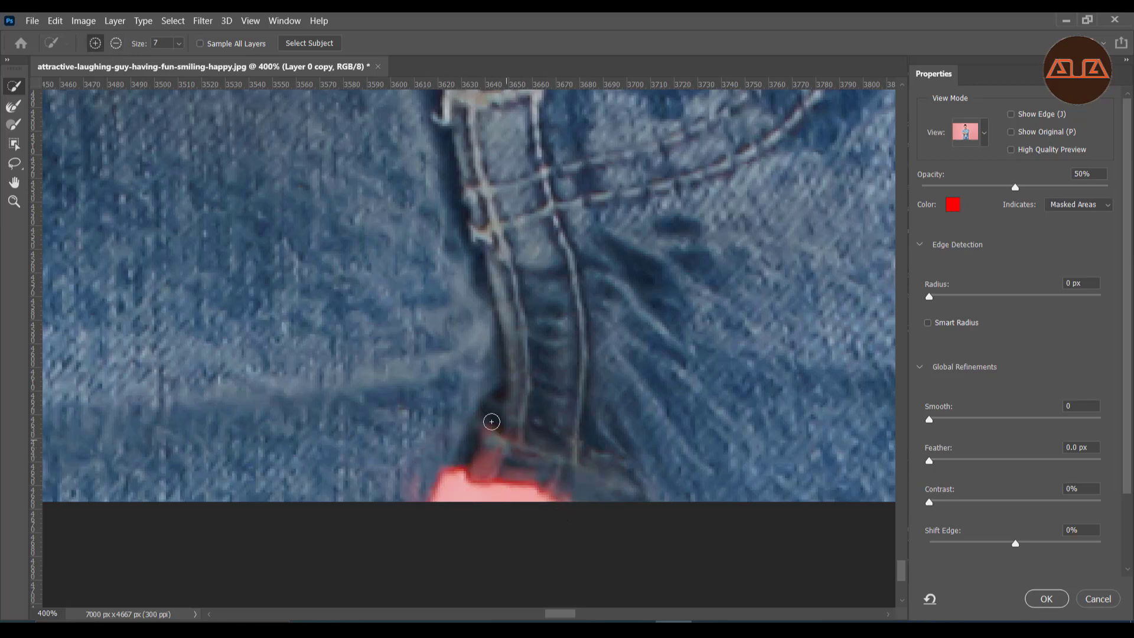
pyautogui.moveTo(496, 455); pyautogui.dragTo(481, 463)
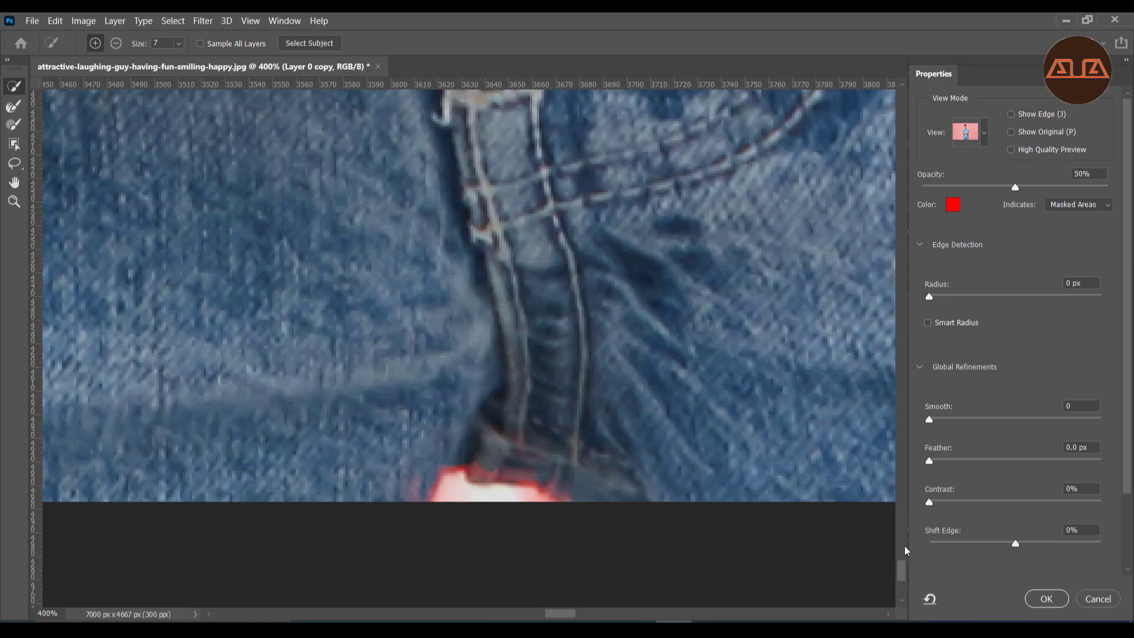
# - Zoom back out from the seam close-up to view the whole photo
pyautogui.moveTo(902, 578); pyautogui.dragTo(904, 377)
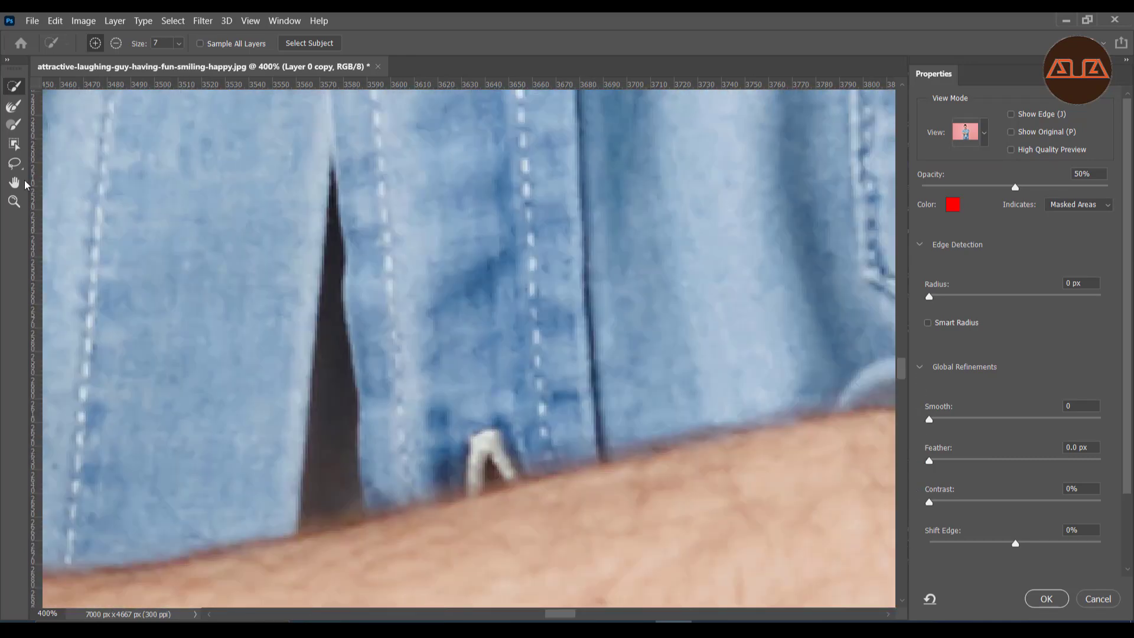
pyautogui.click(12, 201)
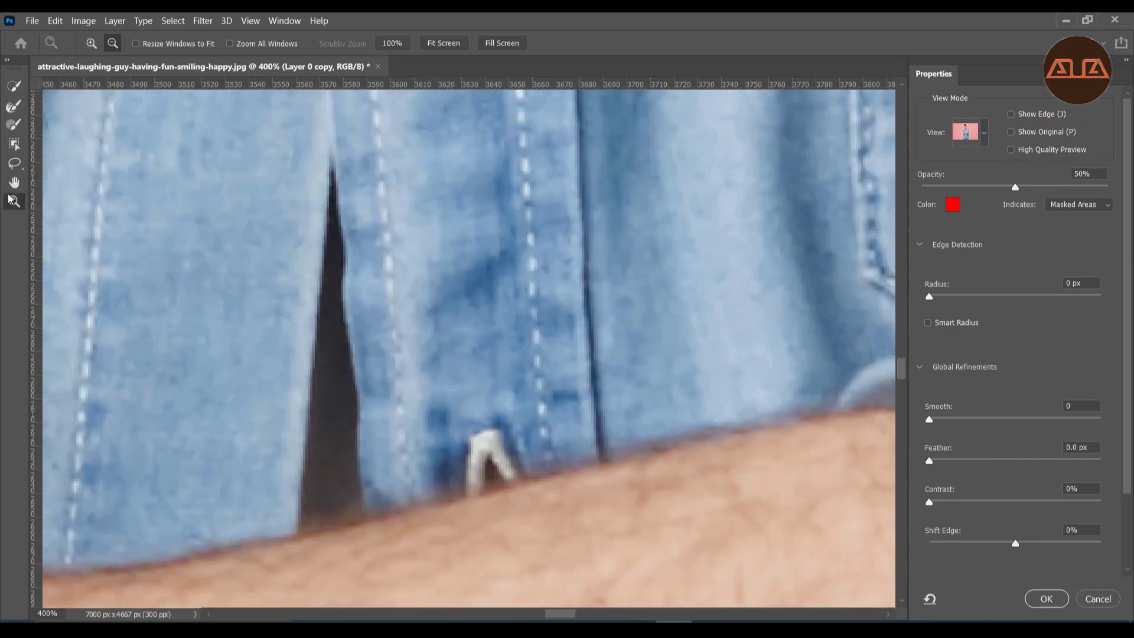
pyautogui.click(335, 330)
pyautogui.click(336, 330)
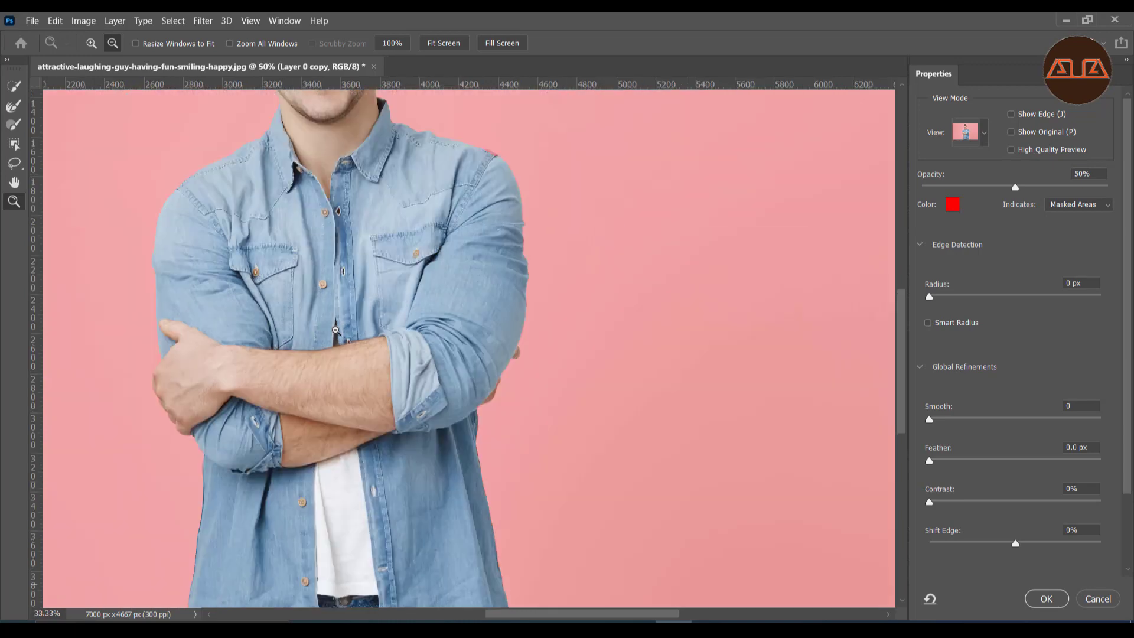
pyautogui.click(335, 330)
pyautogui.click(335, 330)
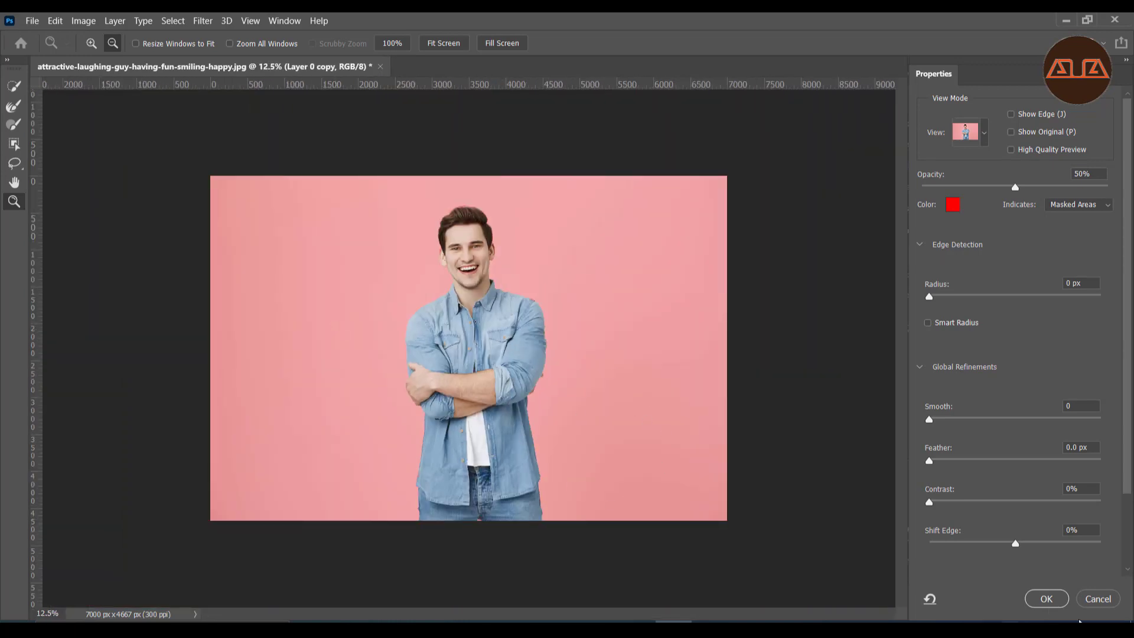
# - Apply the refined selection as a layer mask on Layer 0 copy, leaving Layer 0 hidden
pyautogui.click(1058, 600)
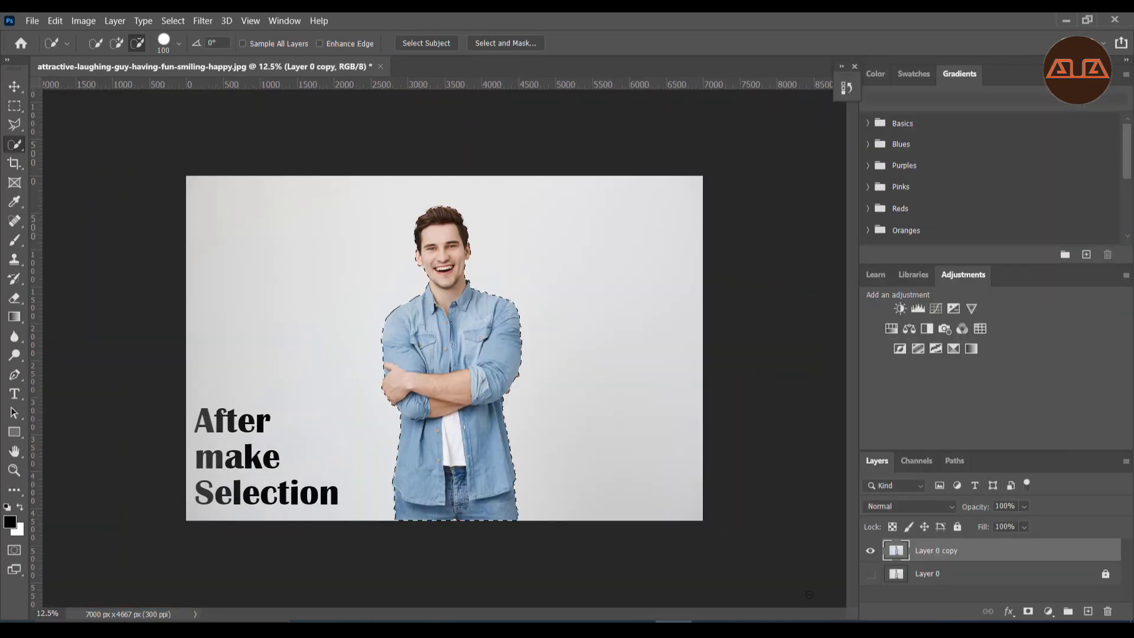
pyautogui.click(1027, 612)
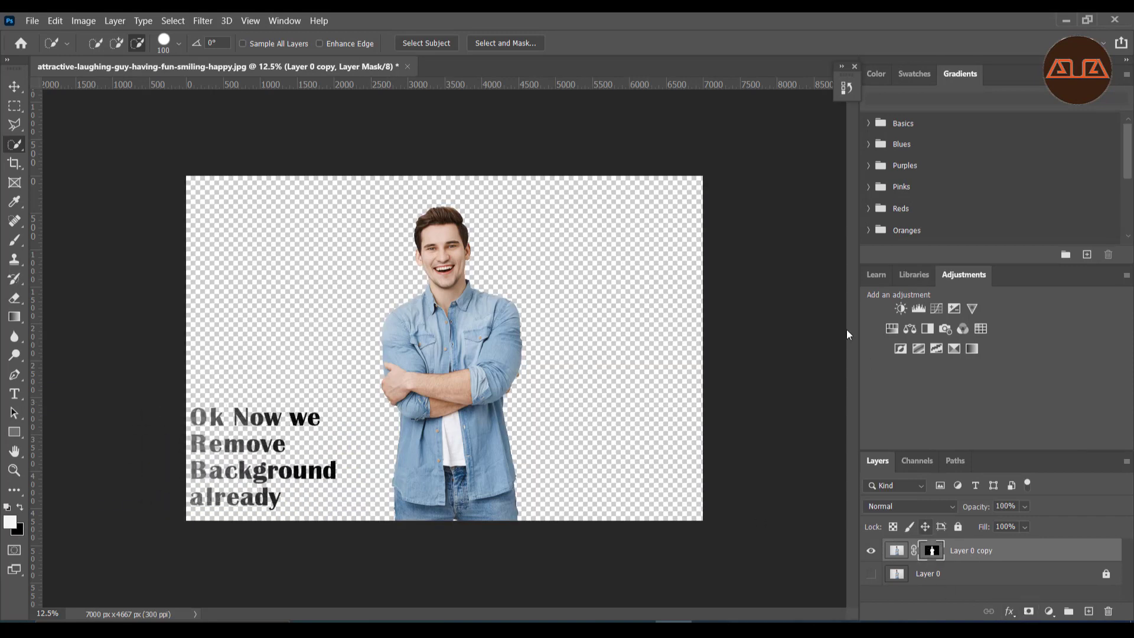
pyautogui.click(870, 574)
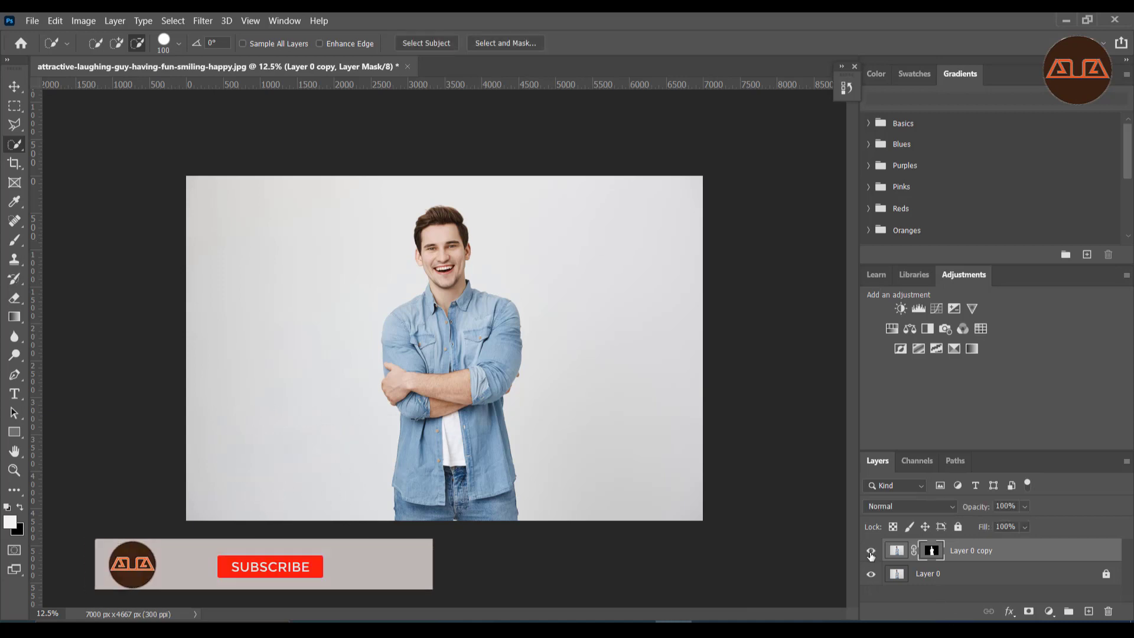
pyautogui.click(871, 573)
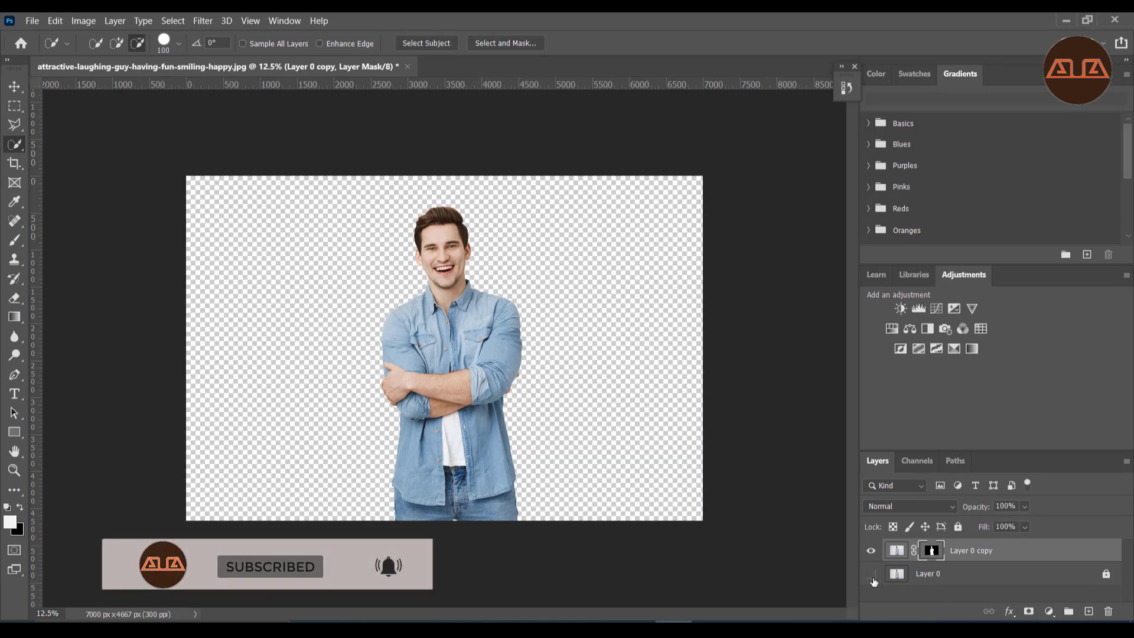
pyautogui.click(873, 578)
pyautogui.click(873, 580)
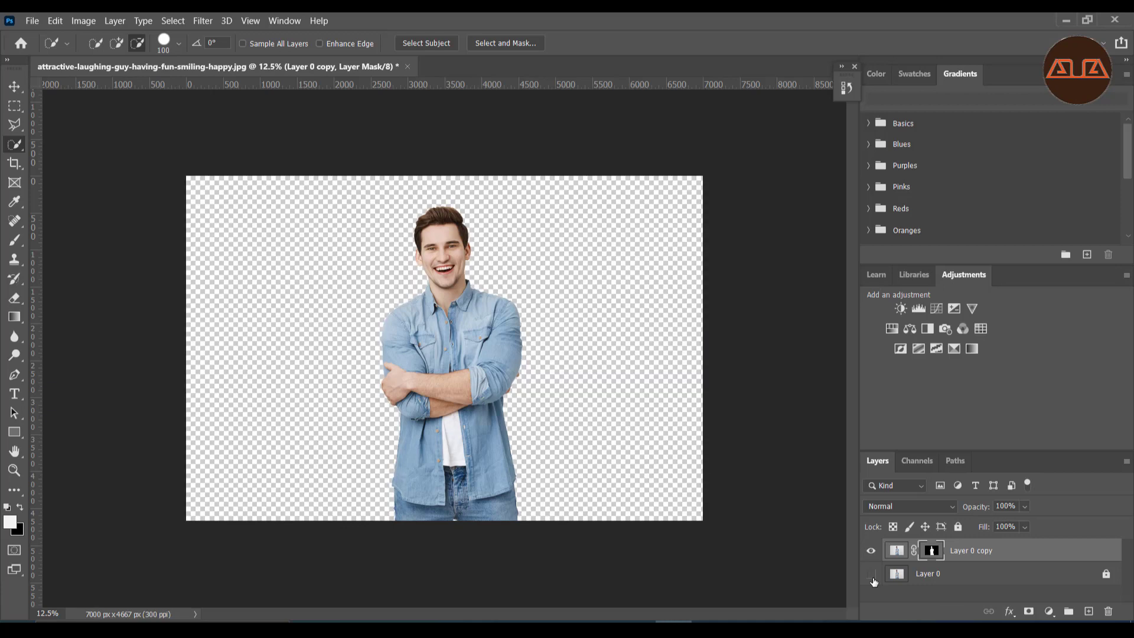
pyautogui.click(873, 580)
pyautogui.click(14, 470)
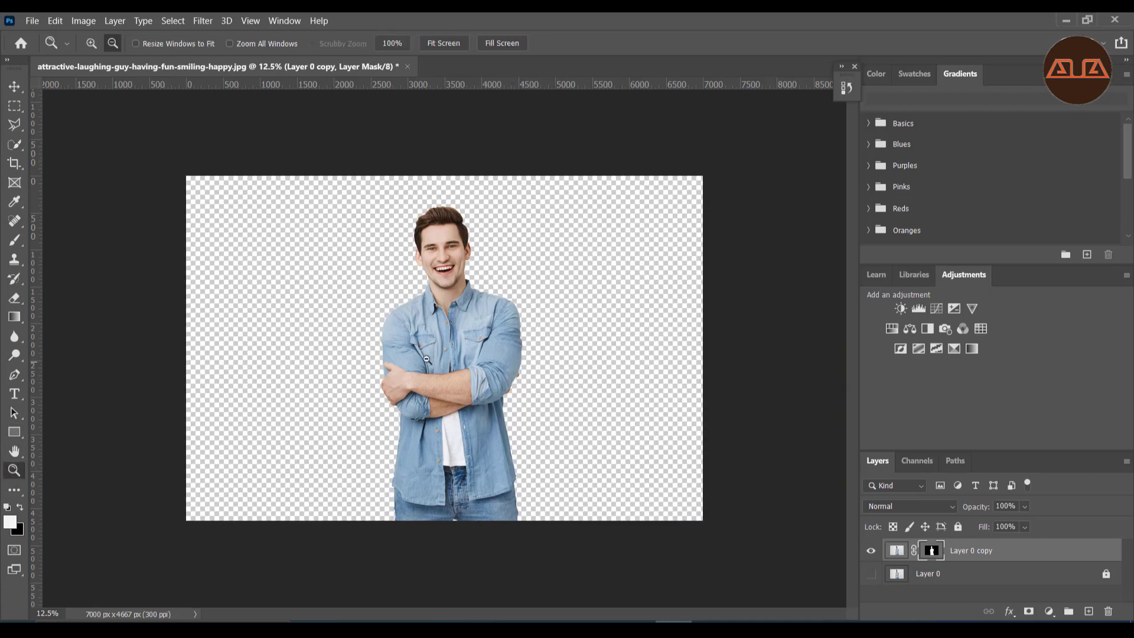
pyautogui.click(430, 356)
pyautogui.click(430, 356)
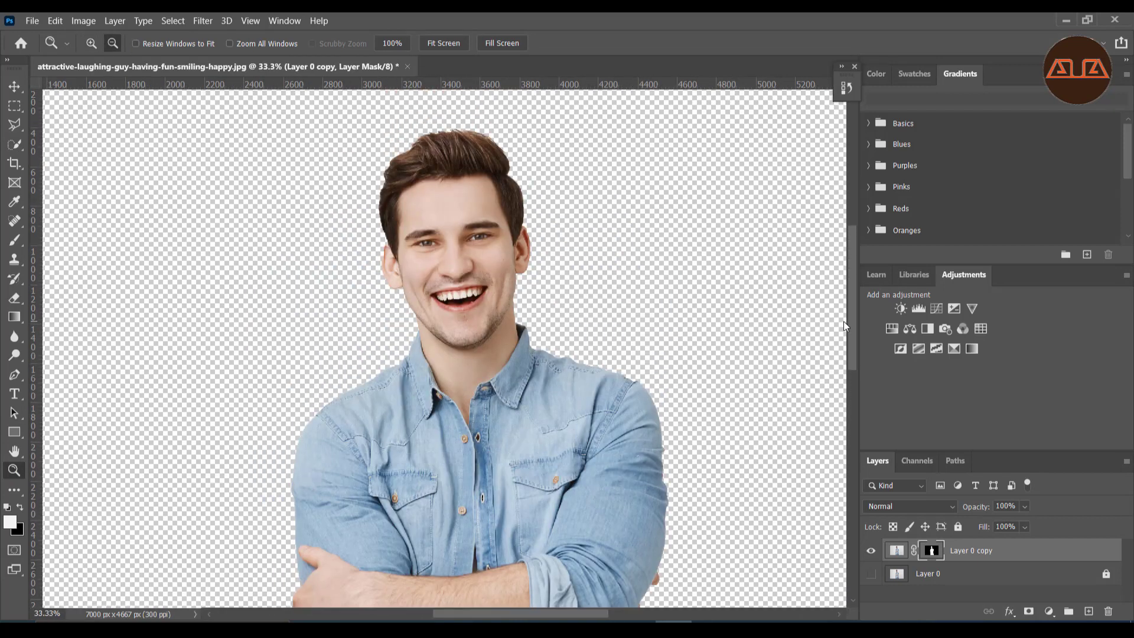
pyautogui.moveTo(844, 321); pyautogui.dragTo(859, 505)
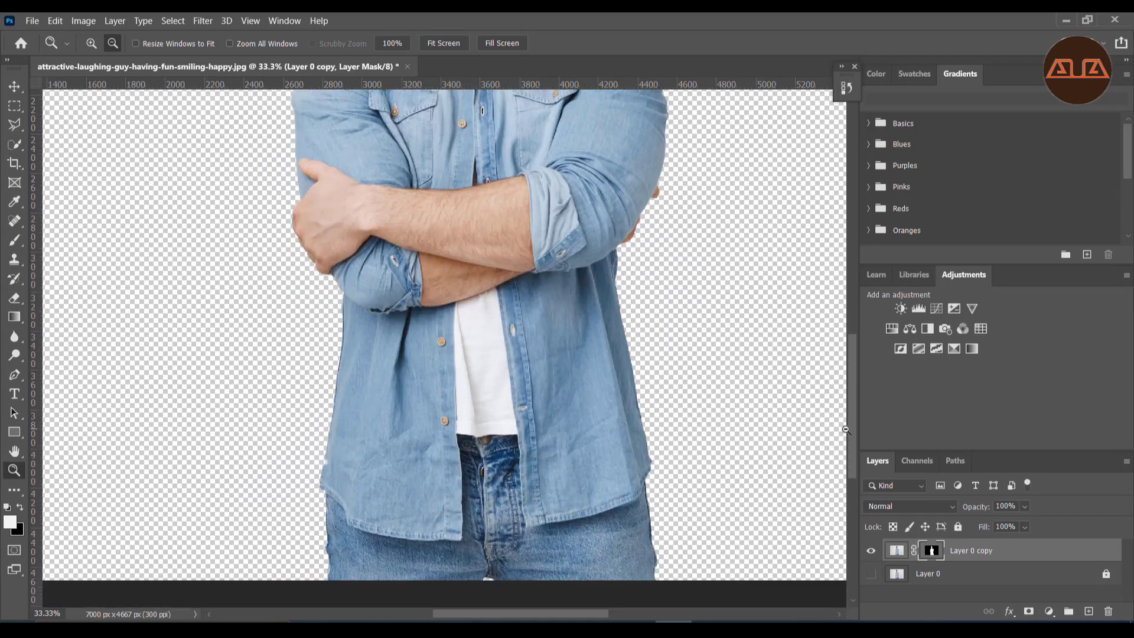
pyautogui.click(395, 390)
pyautogui.click(395, 389)
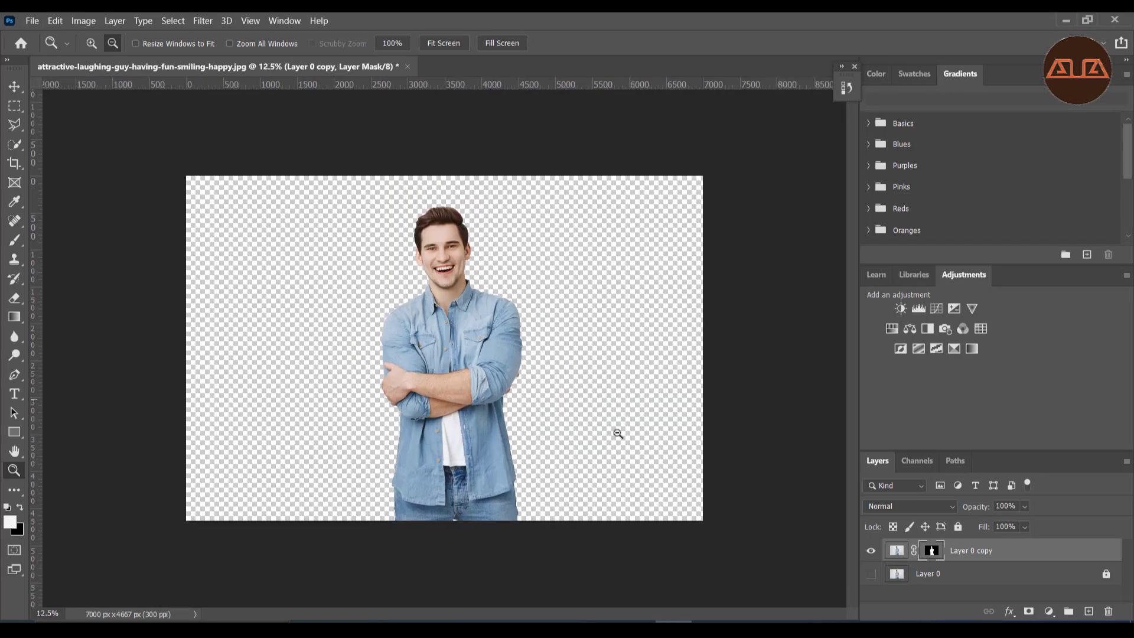
pyautogui.click(871, 574)
pyautogui.click(869, 574)
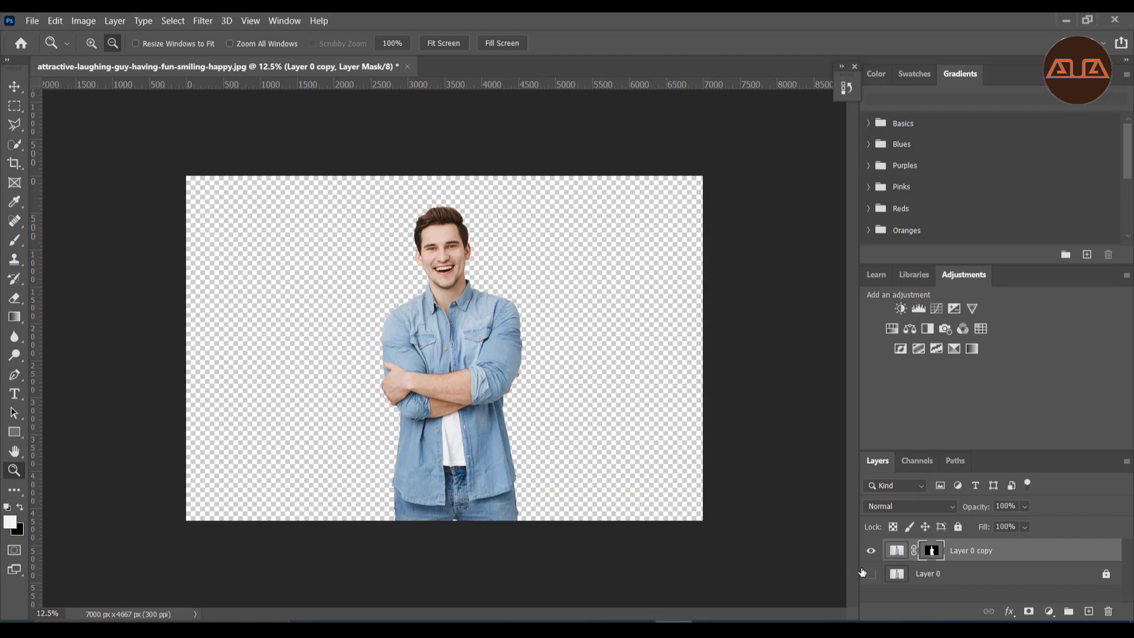